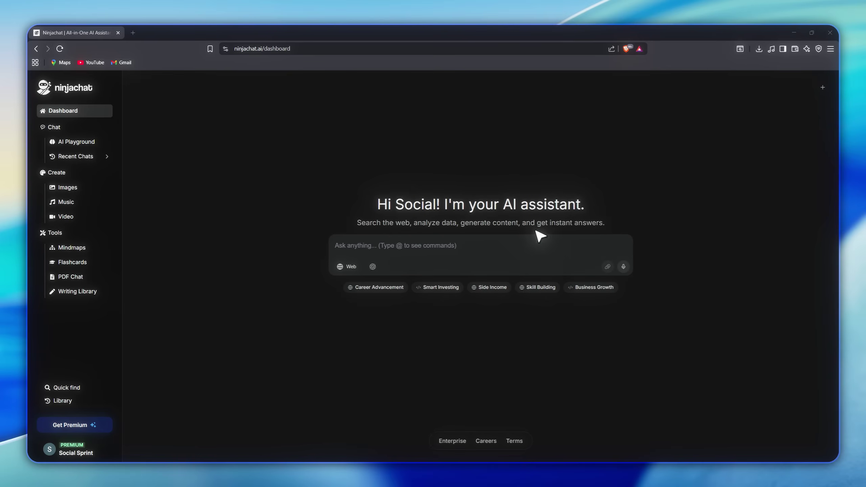
Browse the AI model dropdown from Gemini 2.0 Flash down to Kimi K2 Instruct
left_click(372, 266)
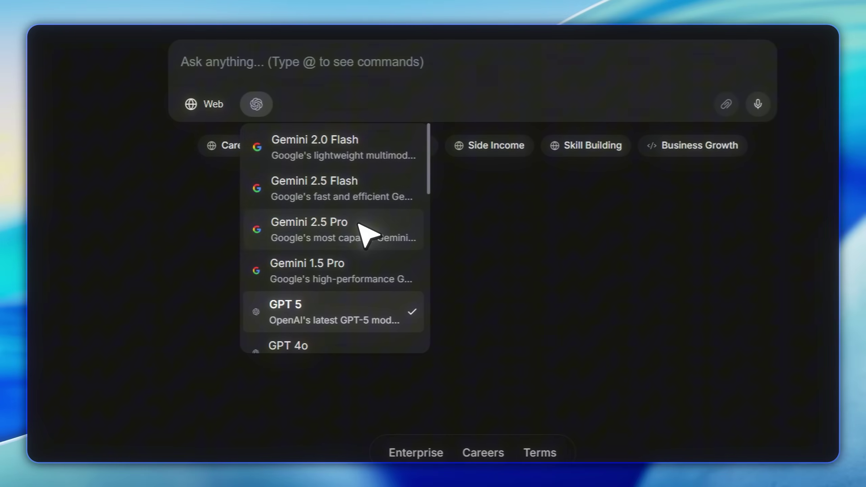
scroll(352, 263, "down", 2)
scroll(344, 265, "down", 3)
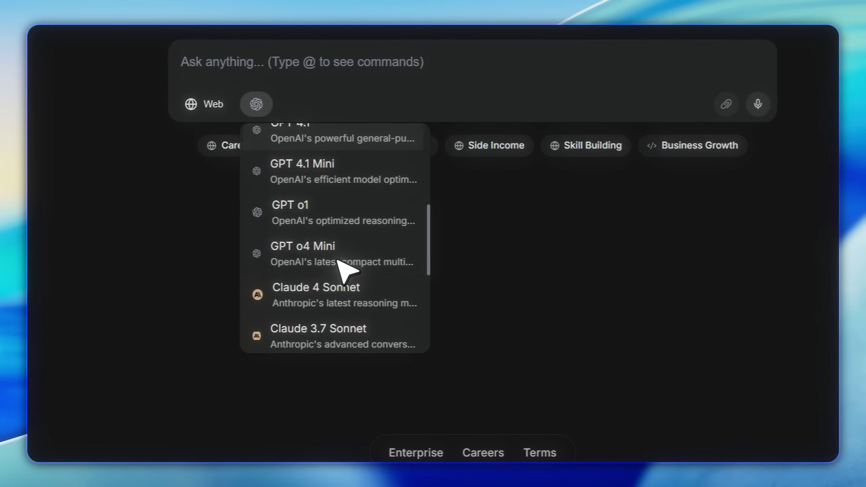
scroll(344, 266, "down", 2)
scroll(355, 270, "down", 3)
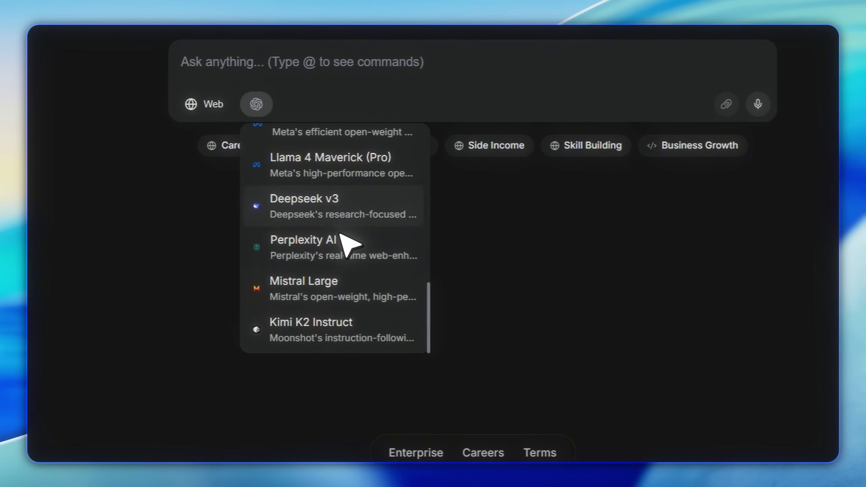
scroll(352, 271, "up", 4)
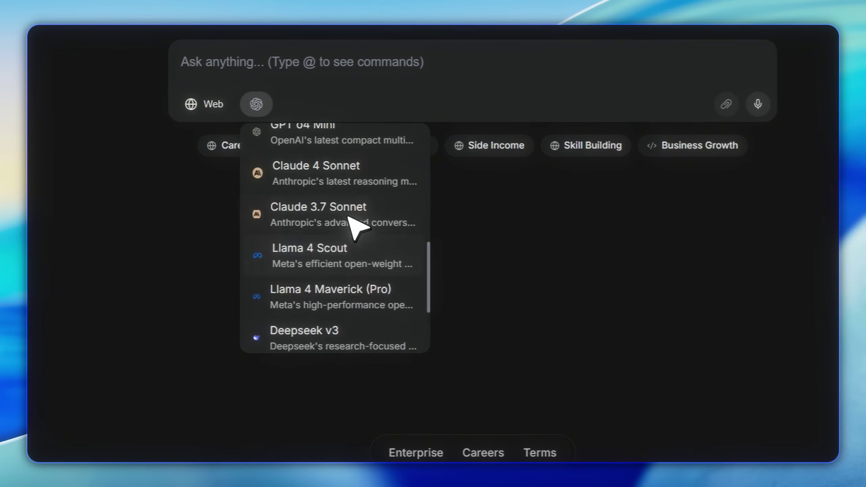
scroll(352, 231, "up", 5)
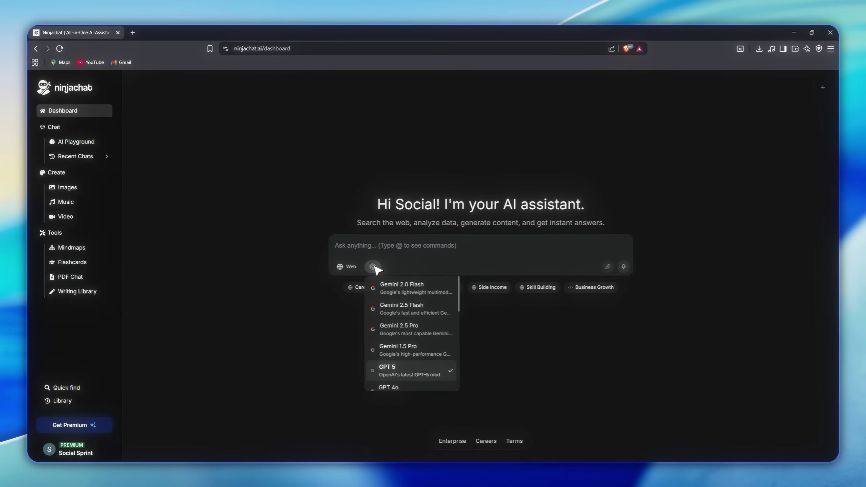
left_click(388, 267)
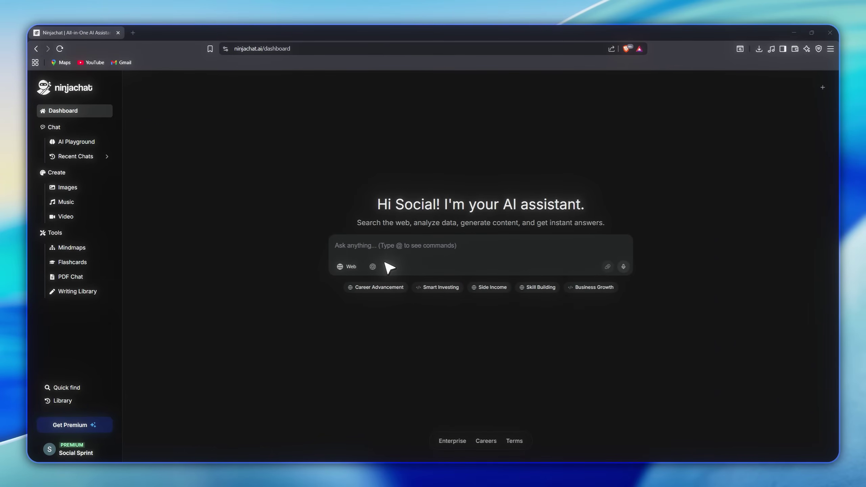
left_click(82, 188)
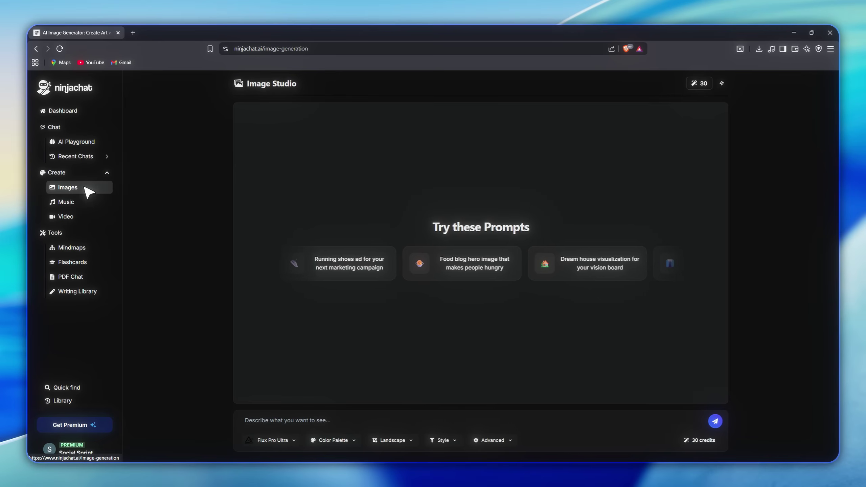
left_click(76, 202)
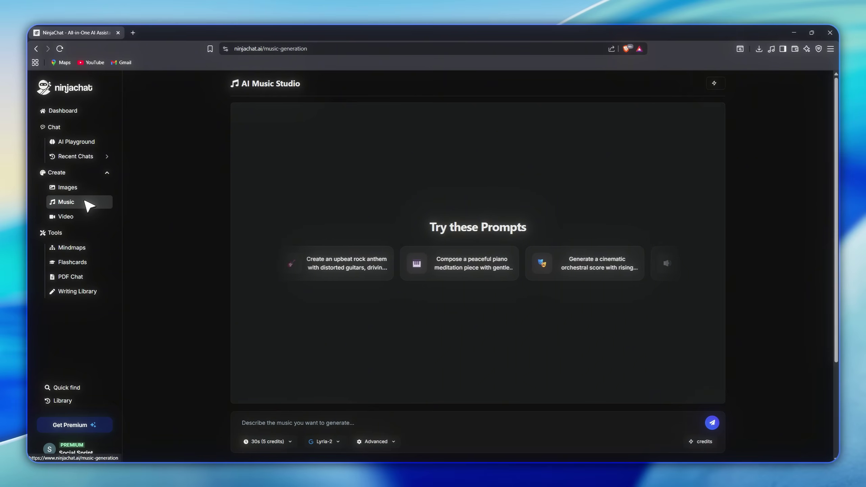
left_click(71, 218)
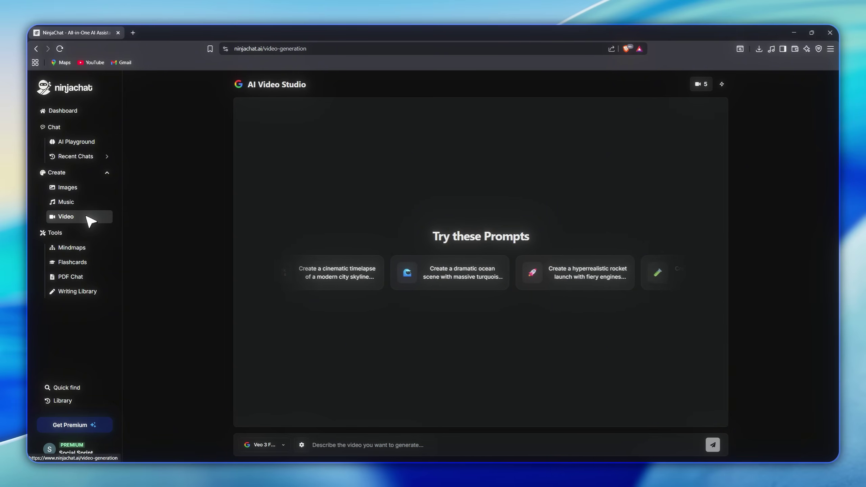
left_click(72, 424)
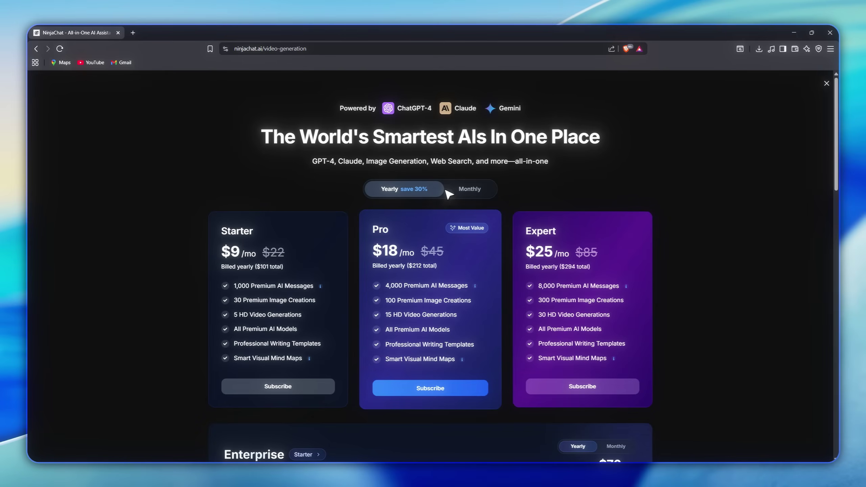
left_click(467, 190)
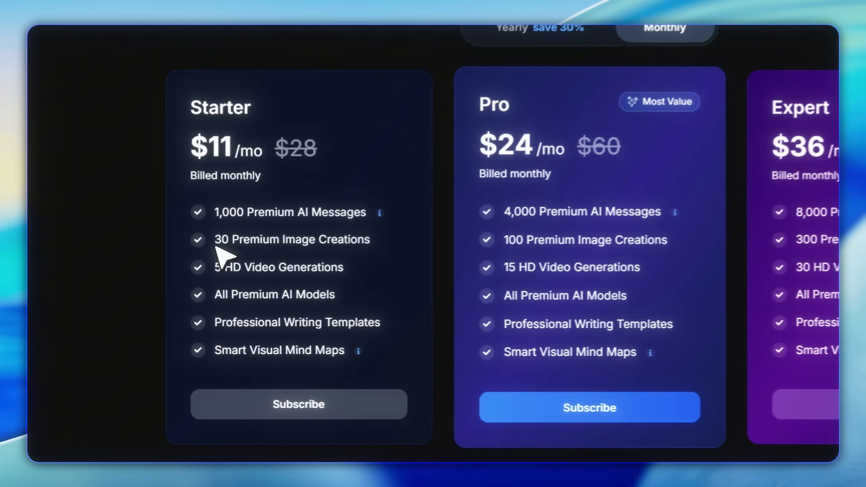
left_click_drag(224, 135, 265, 141)
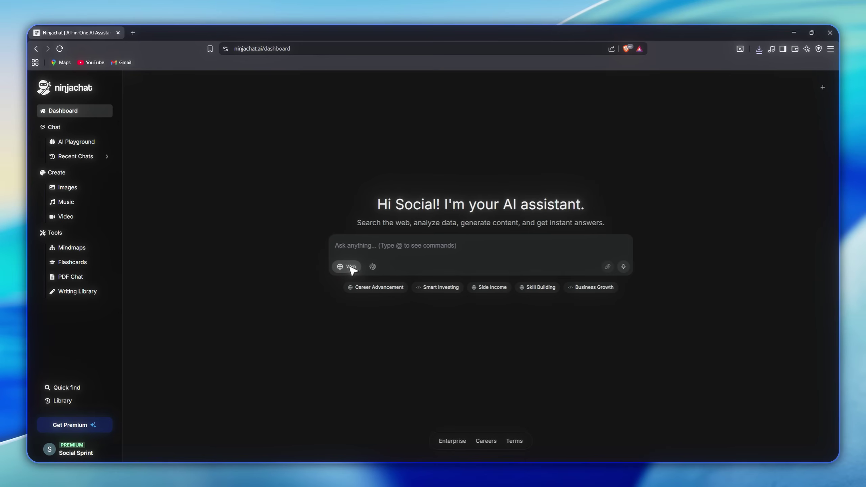
Keep Web search mode, glance at the model list, and send the Q4 2025 trending products question
left_click(350, 267)
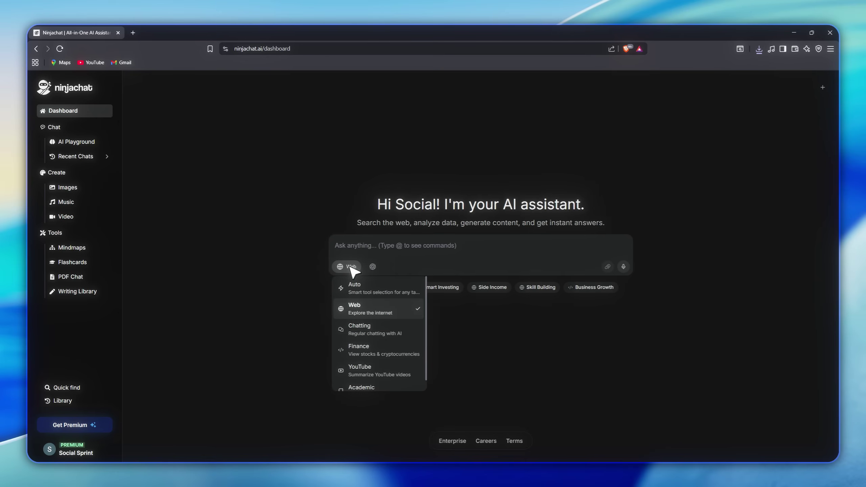
left_click(393, 311)
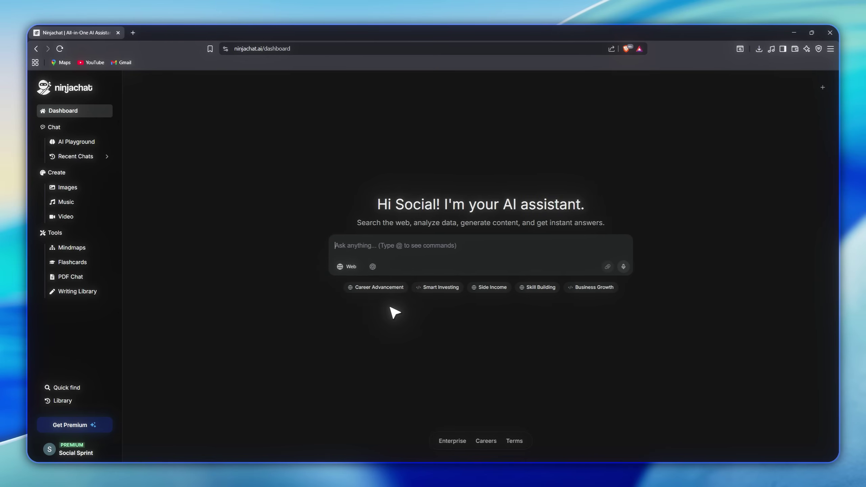
type("What are the best trending products to sell in Q4 2025?")
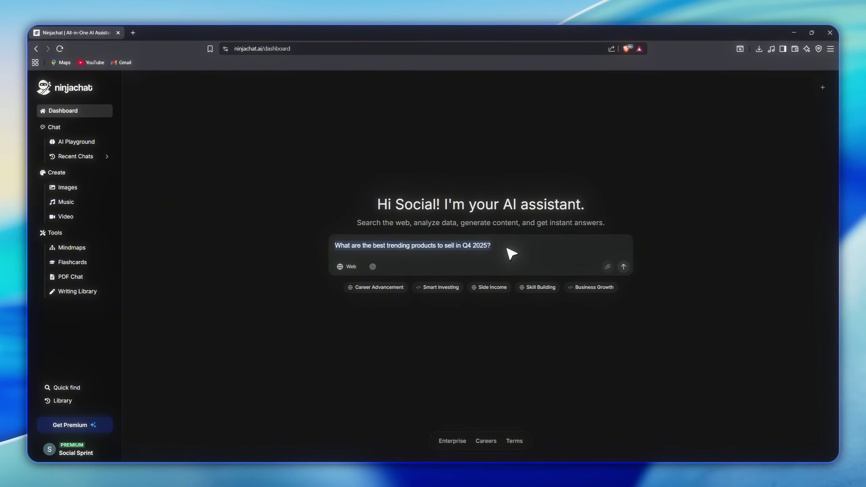
left_click(372, 267)
scroll(396, 341, "down", 5)
scroll(414, 365, "up", 4)
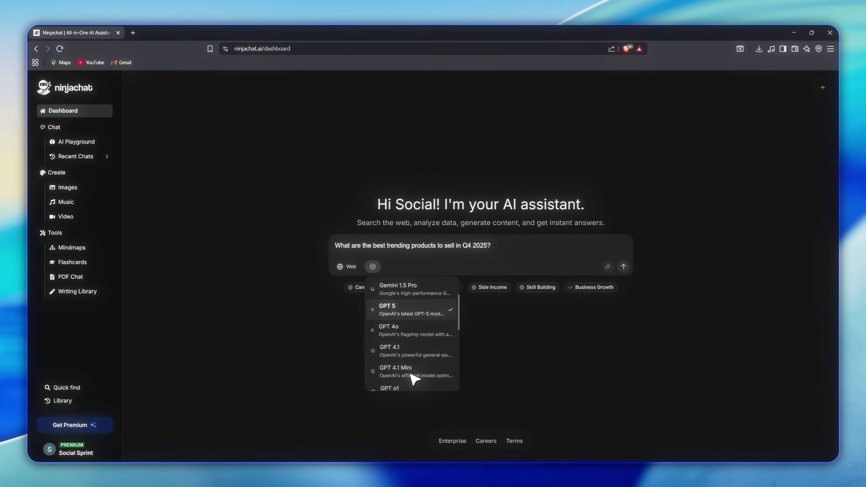
scroll(406, 376, "up", 2)
left_click(403, 371)
left_click(623, 266)
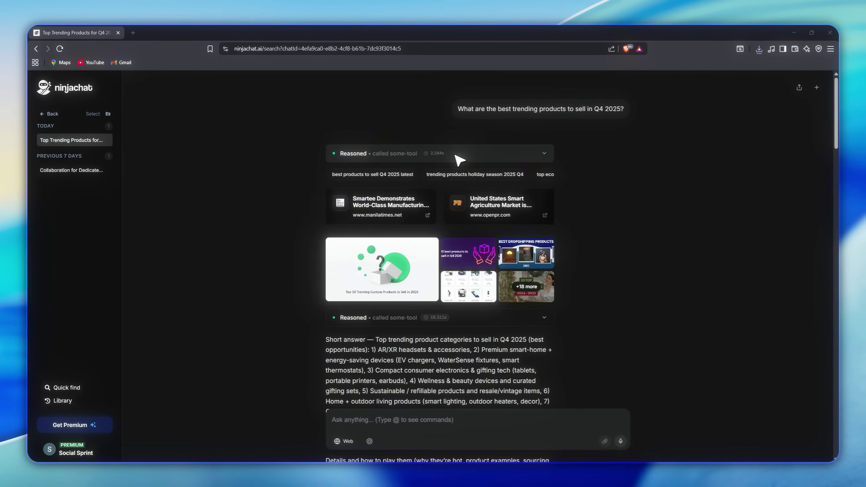
scroll(598, 353, "down", 1)
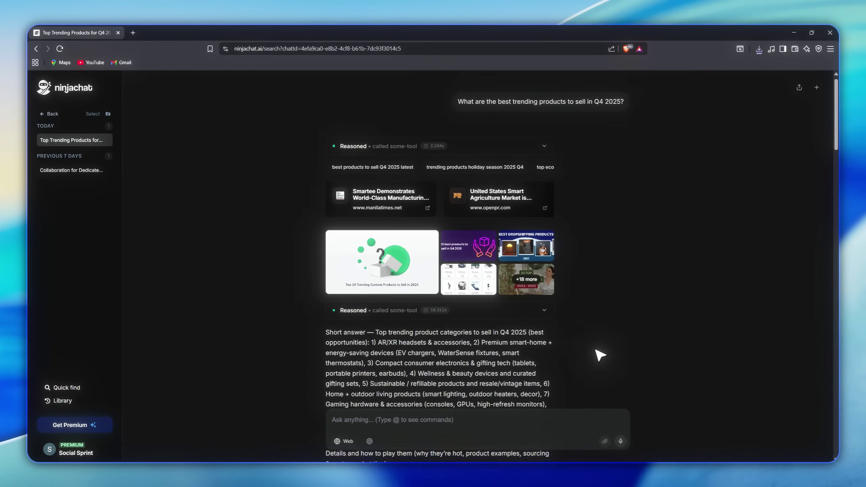
scroll(599, 358, "down", 2)
scroll(601, 369, "down", 4)
scroll(603, 381, "down", 5)
scroll(603, 381, "down", 5)
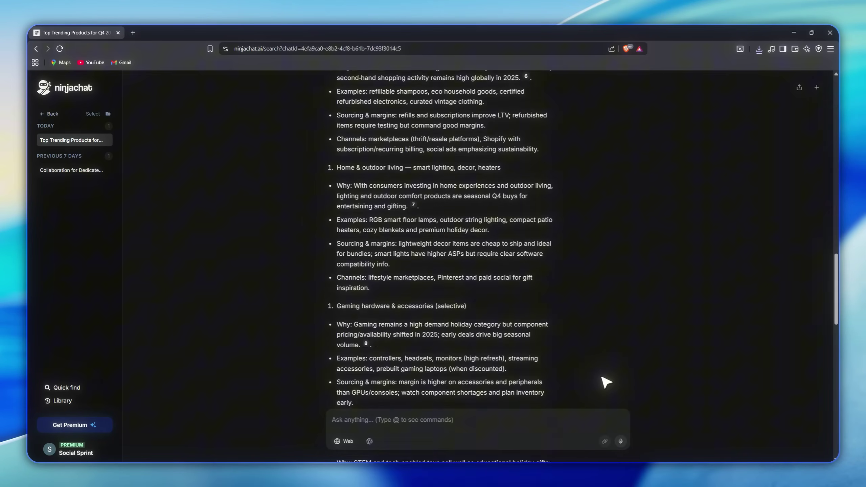
scroll(604, 382, "down", 5)
scroll(603, 382, "down", 5)
scroll(605, 382, "down", 2)
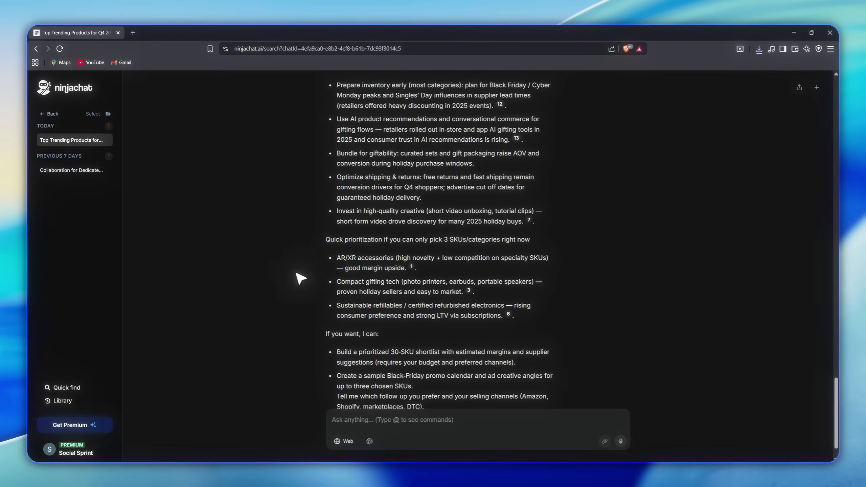
Return to the dashboard and switch the chat mode to Academic
left_click(47, 115)
left_click(75, 110)
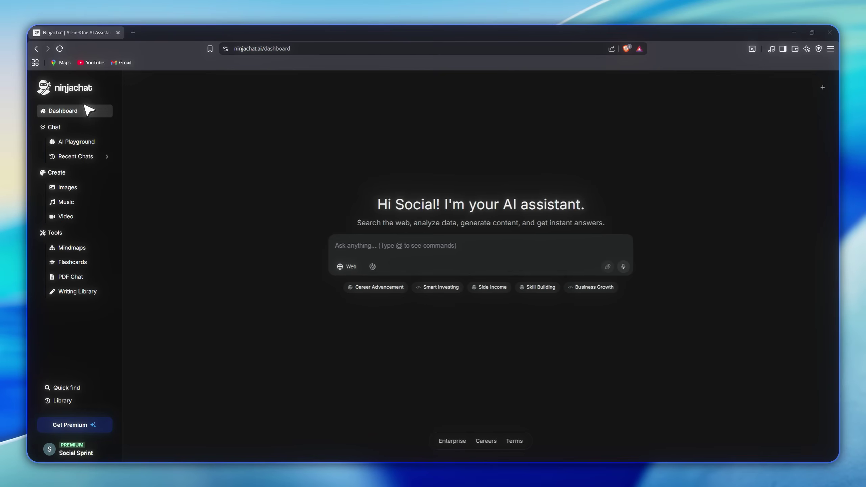
left_click(335, 265)
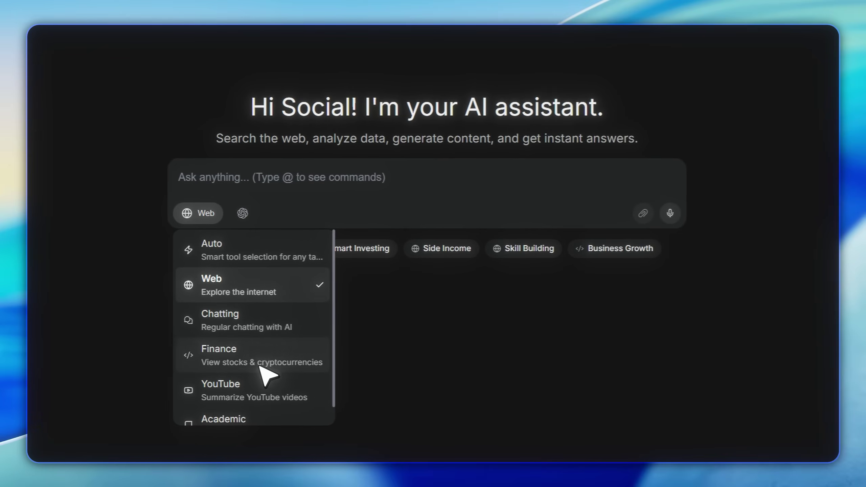
scroll(260, 367, "down", 1)
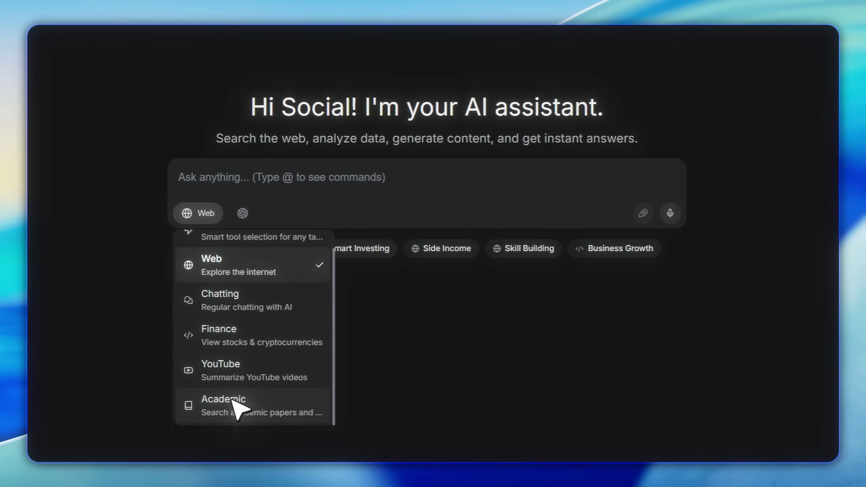
left_click(243, 399)
Submit the sleep-and-memory studies query and peek at the answer's Reasoned section
left_click(206, 183)
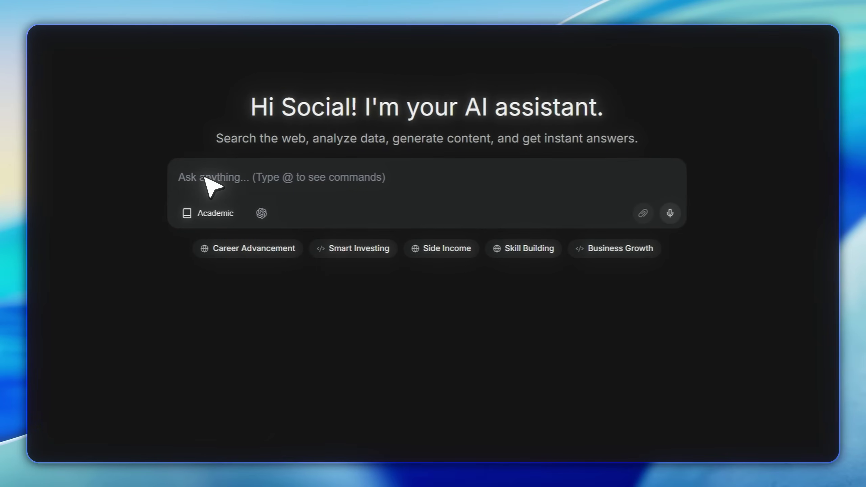
type("Find me academic studies on about how sleep affects memory")
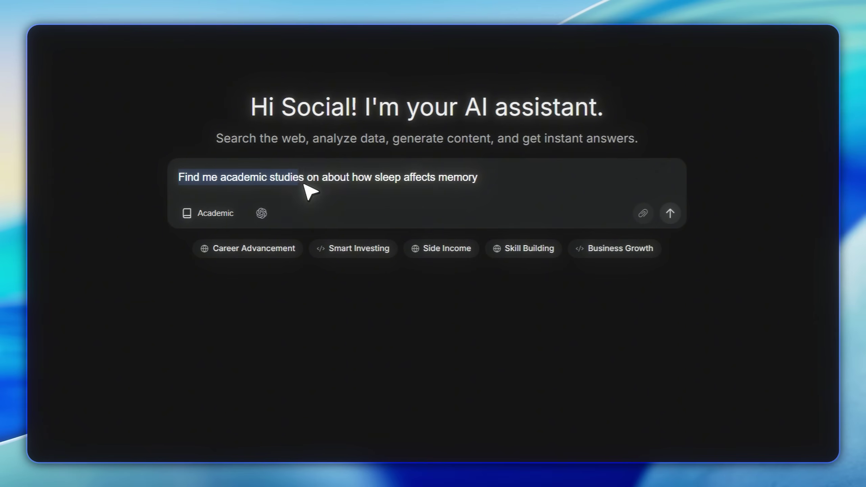
left_click_drag(193, 186, 499, 193)
left_click(500, 192)
left_click(670, 213)
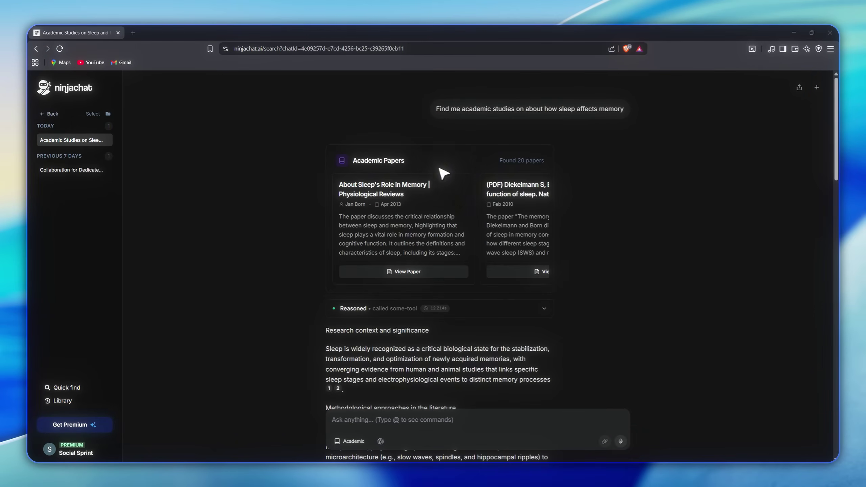
left_click(464, 308)
scroll(440, 305, "down", 1)
left_click(489, 245)
scroll(490, 251, "down", 2)
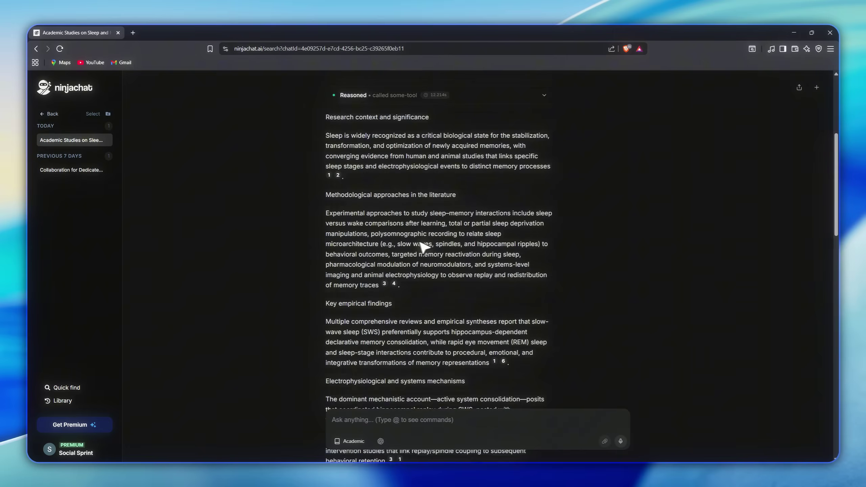
scroll(419, 248, "down", 3)
scroll(357, 248, "down", 3)
scroll(402, 257, "down", 3)
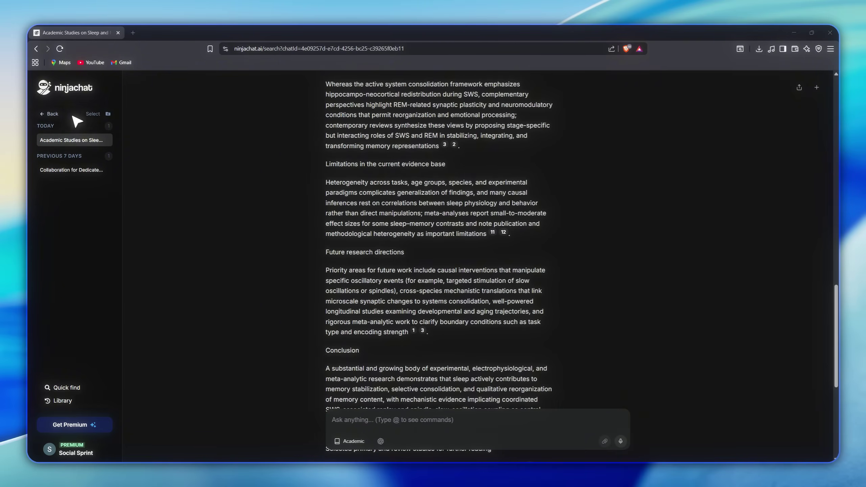
From the dashboard, set YouTube mode and send the pasted 5–8 minute NinjaChat video plan prompt
left_click(53, 114)
left_click(80, 112)
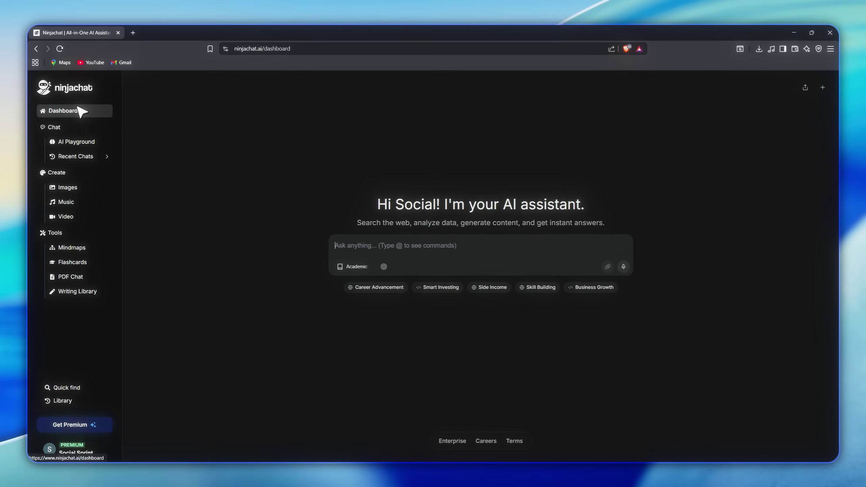
left_click(355, 267)
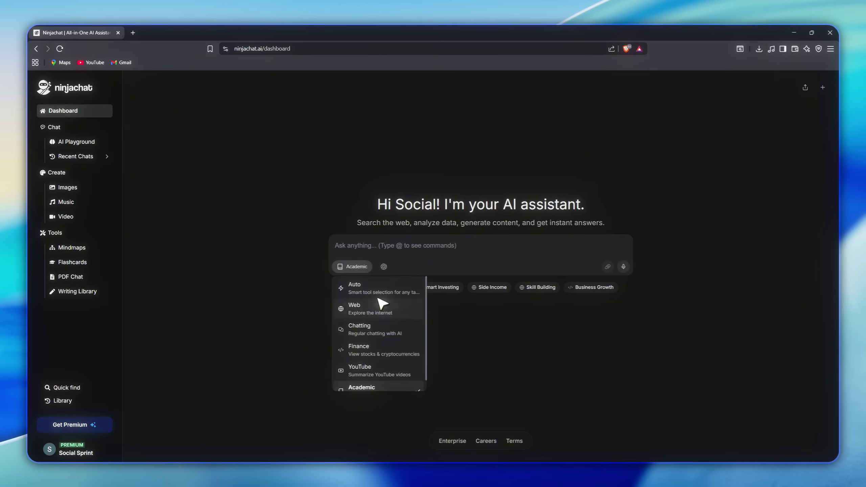
scroll(406, 345, "down", 1)
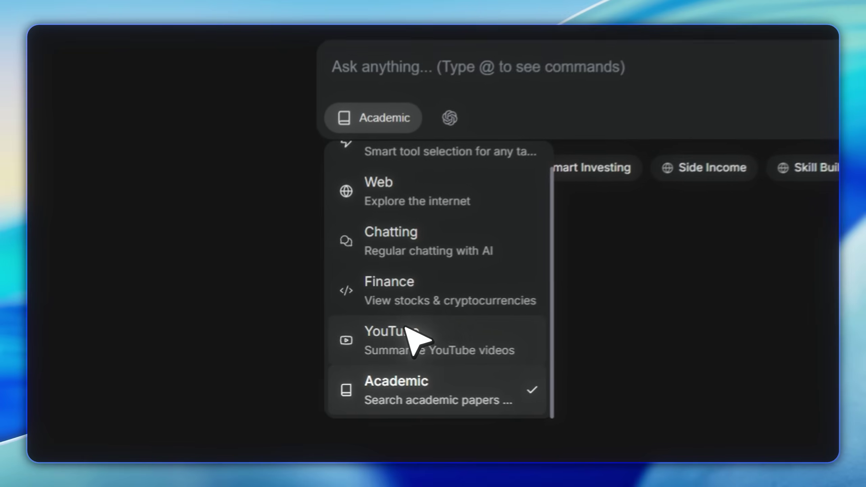
left_click(477, 341)
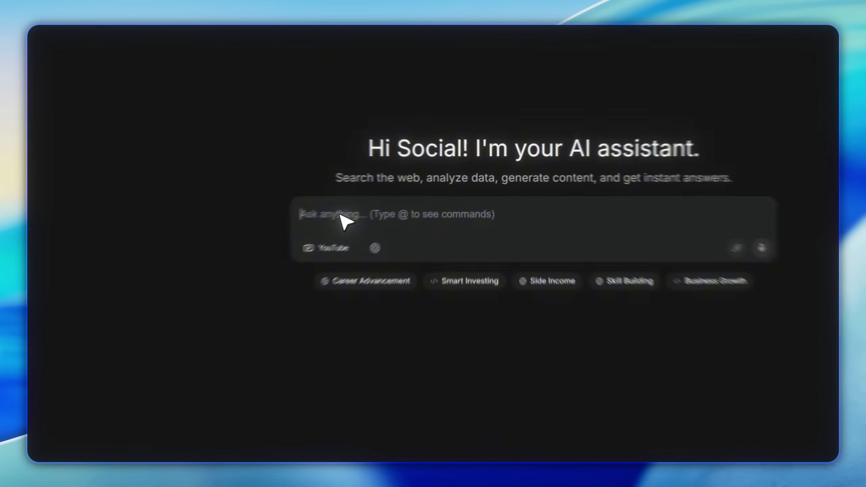
type("I need to create a 5–8 minute video about NinjaChat AI, this my channel\" https://www.youtube.com/@Money4Life-1 \" Make it practical, simple, and with no complex words.")
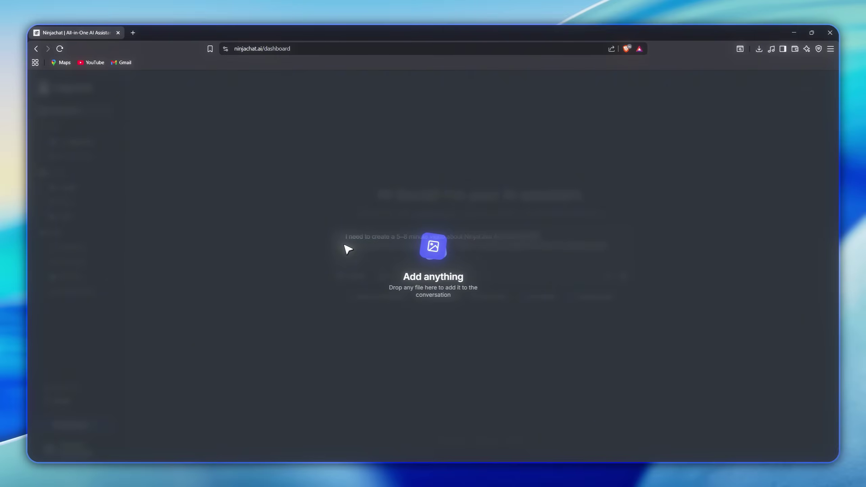
left_click_drag(336, 248, 333, 247)
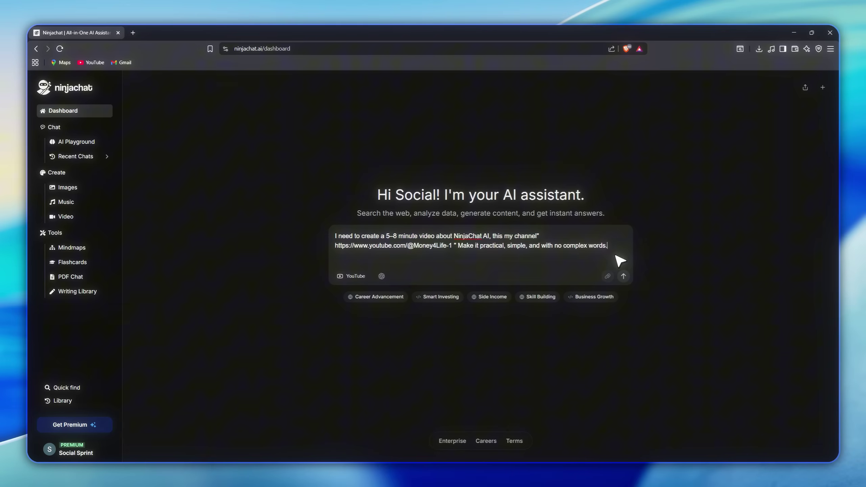
left_click(623, 276)
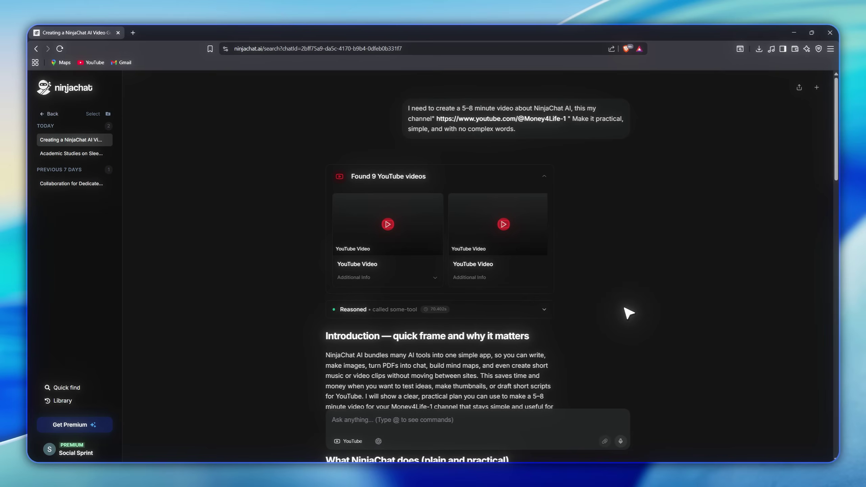
scroll(624, 311, "down", 1)
scroll(625, 333, "down", 3)
scroll(623, 332, "down", 1)
scroll(623, 335, "down", 2)
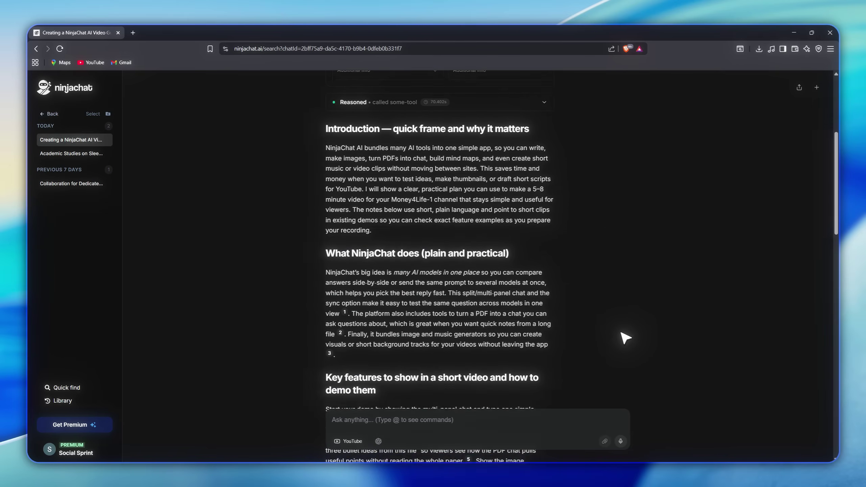
scroll(624, 342, "down", 2)
scroll(623, 346, "down", 3)
scroll(623, 348, "down", 5)
scroll(624, 348, "down", 5)
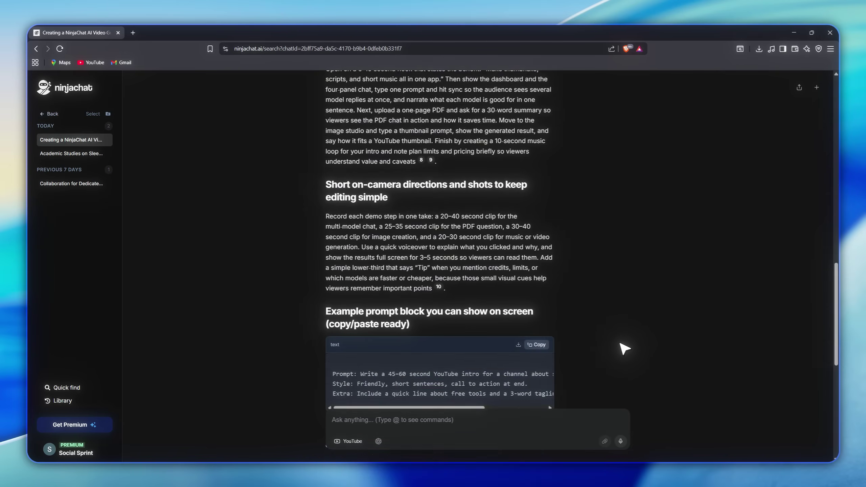
scroll(623, 348, "down", 3)
scroll(623, 349, "down", 3)
scroll(609, 338, "down", 3)
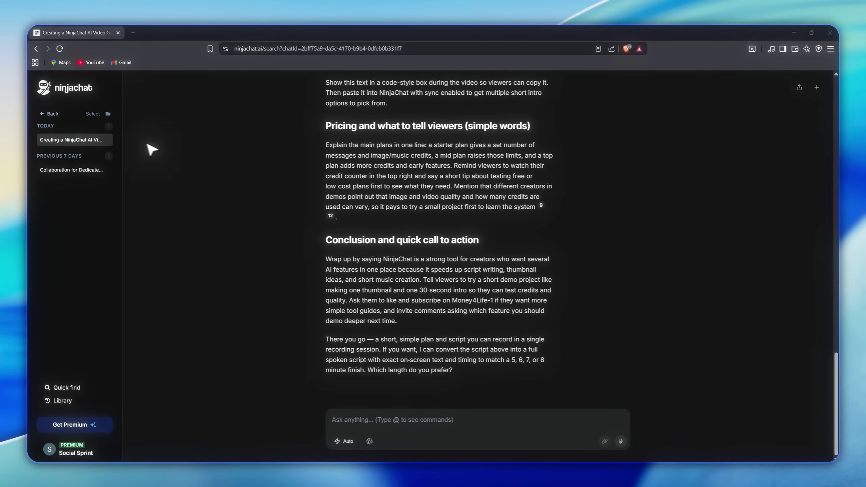
From the dashboard, set Finance mode and send the pasted Apple versus Samsung earnings prompt
left_click(57, 113)
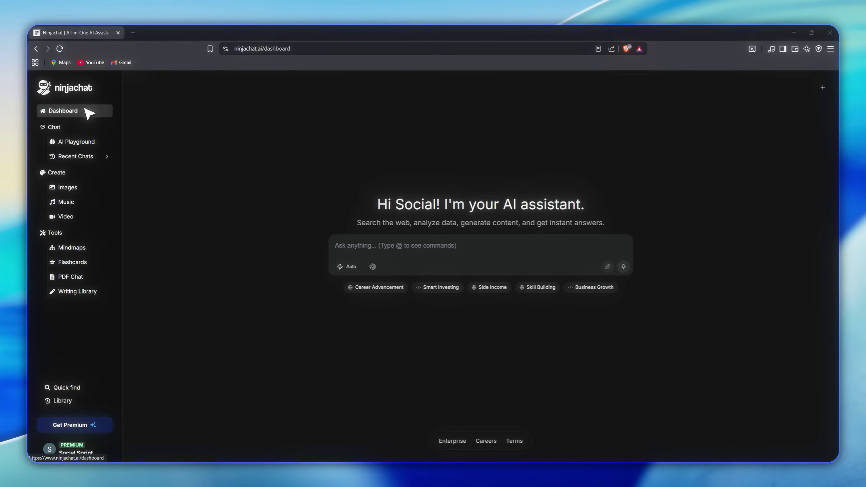
left_click(346, 271)
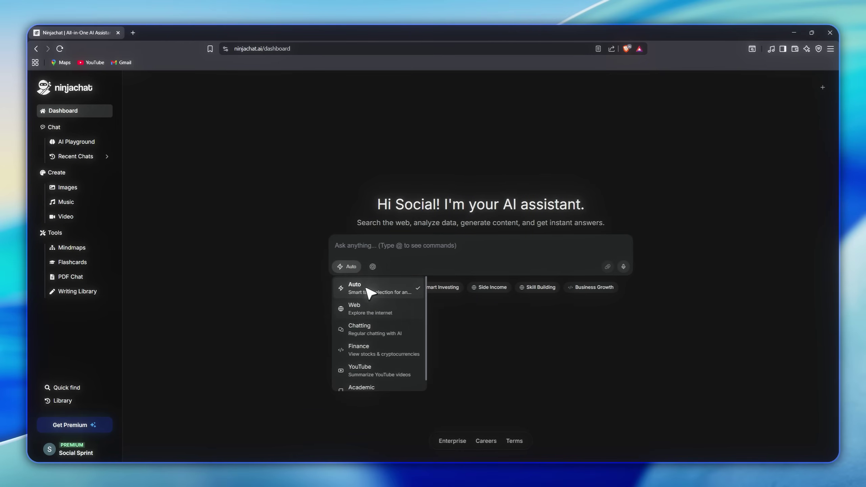
scroll(376, 332, "down", 1)
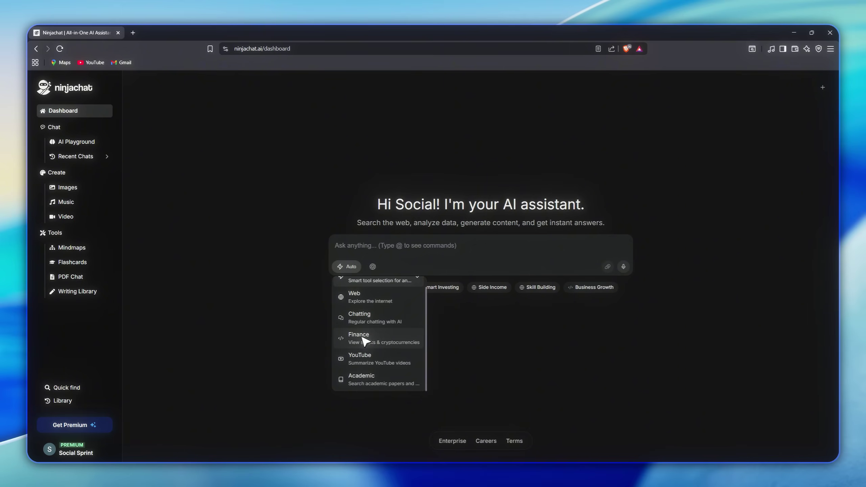
left_click(364, 341)
right_click(347, 248)
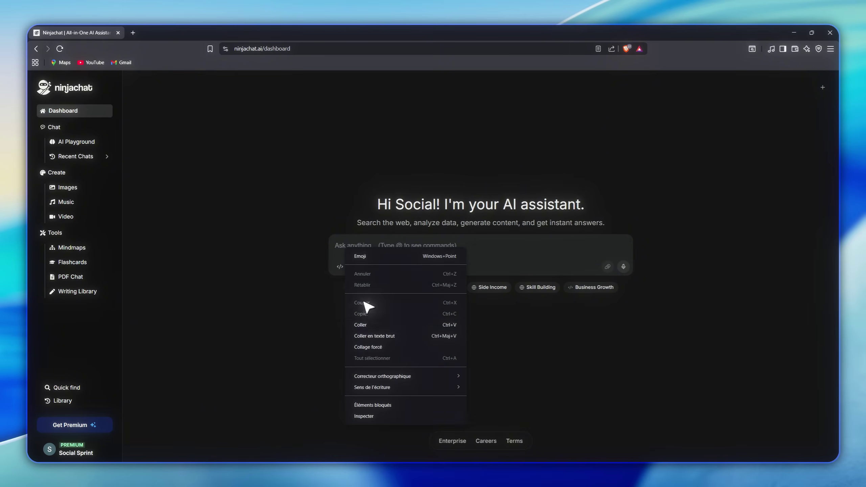
left_click(370, 323)
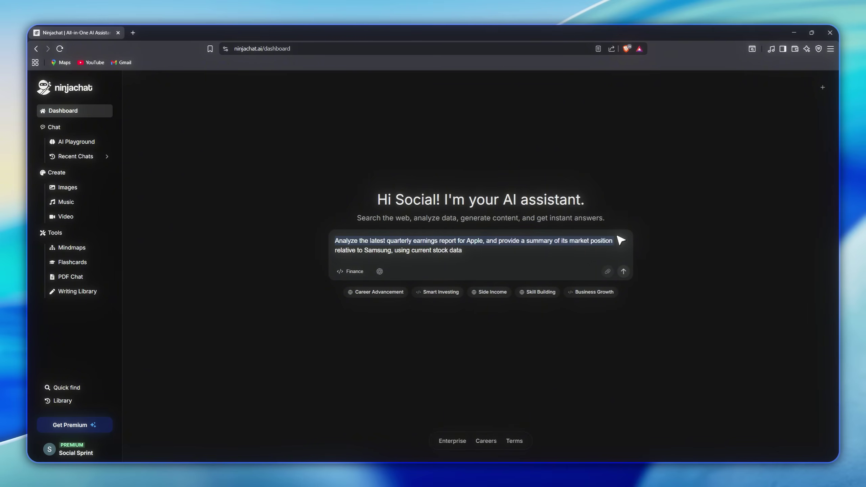
left_click(476, 256)
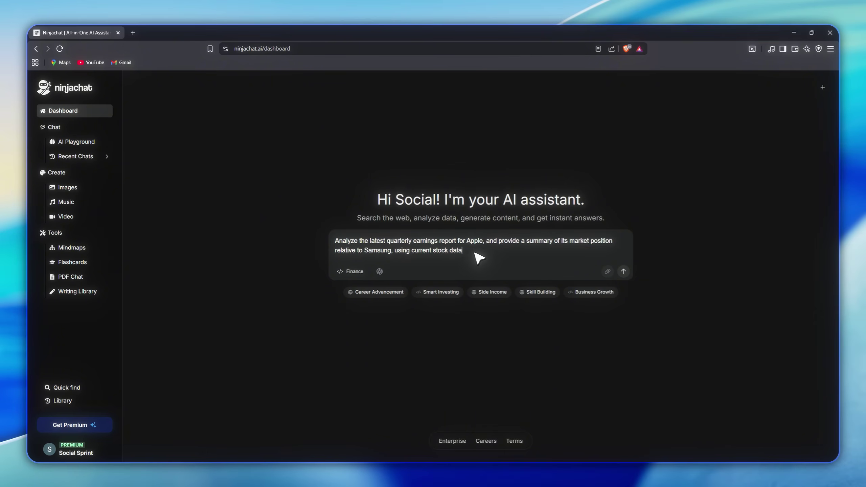
left_click(620, 270)
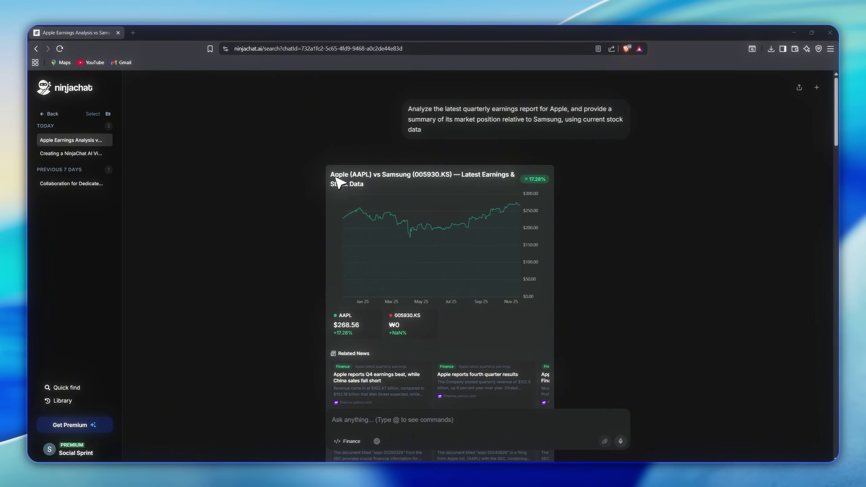
mouse_move(452, 231)
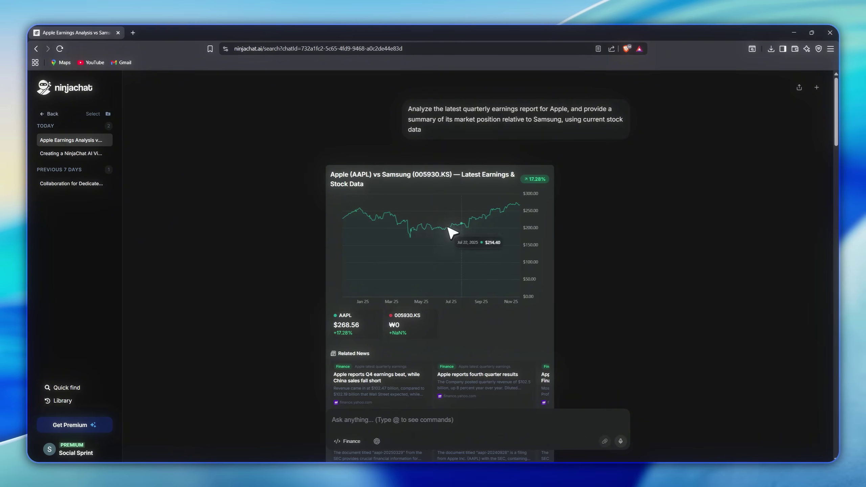
scroll(375, 269, "down", 1)
scroll(385, 265, "down", 1)
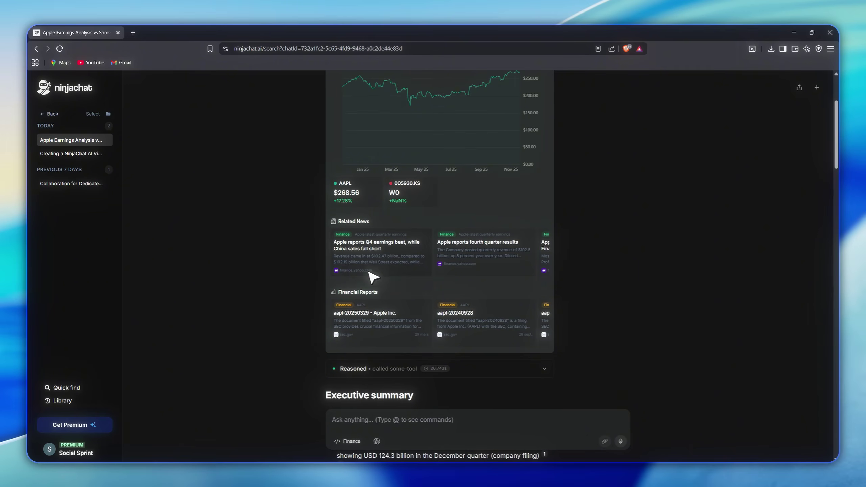
scroll(440, 308, "down", 2)
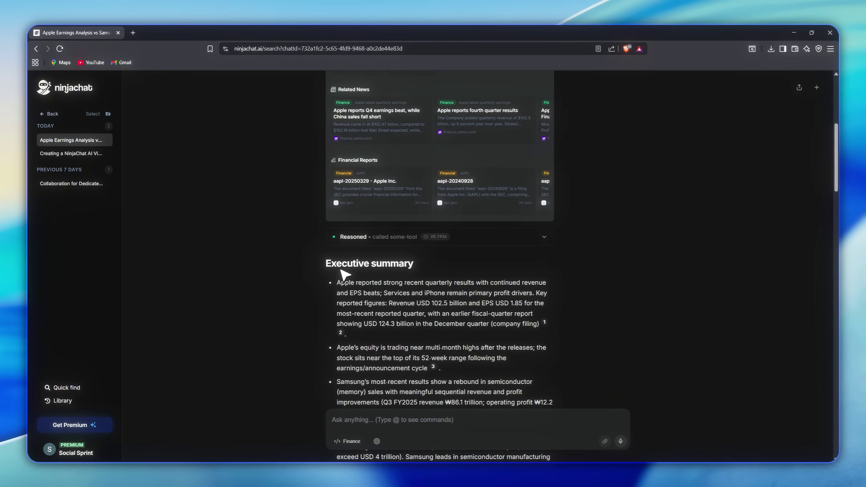
scroll(406, 284, "down", 1)
scroll(440, 318, "down", 2)
scroll(450, 308, "down", 2)
scroll(452, 304, "down", 1)
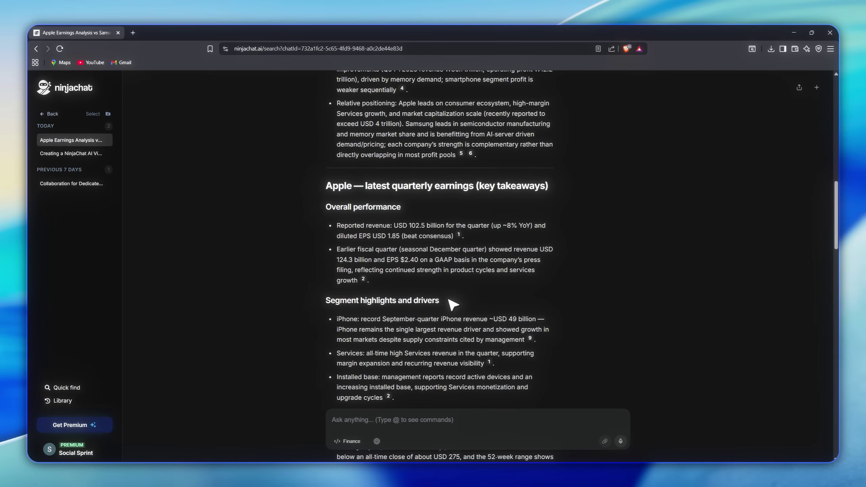
scroll(452, 304, "down", 1)
scroll(448, 305, "down", 1)
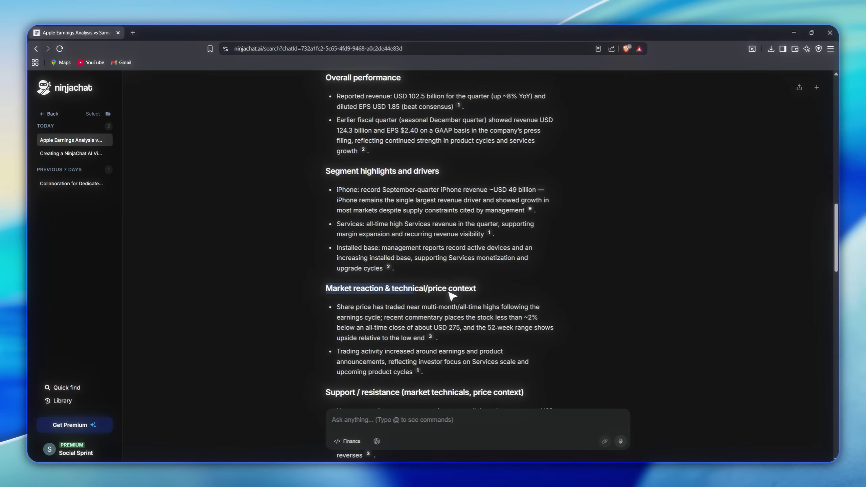
Switch the chat's answer mode from Finance back to Auto
left_click(490, 294)
scroll(473, 352, "down", 2)
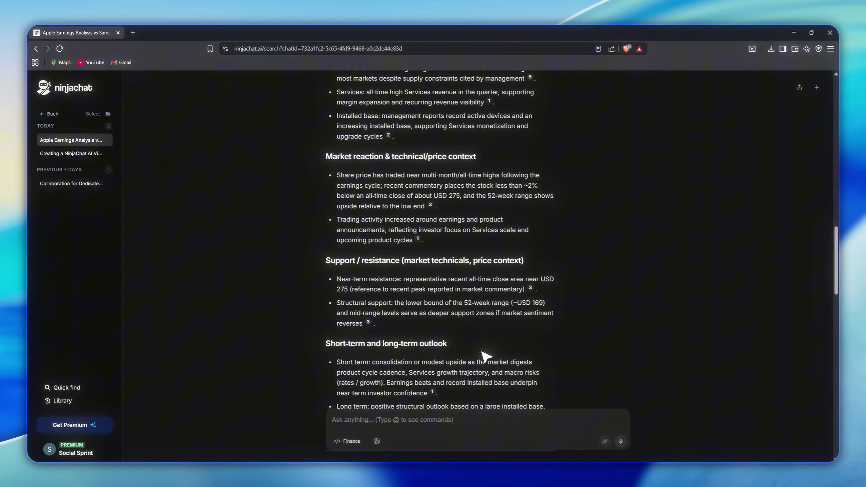
left_click(348, 442)
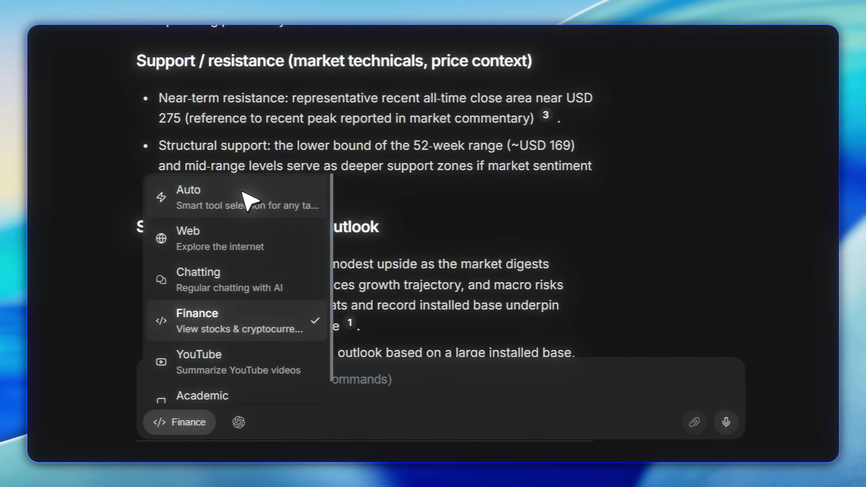
left_click(378, 328)
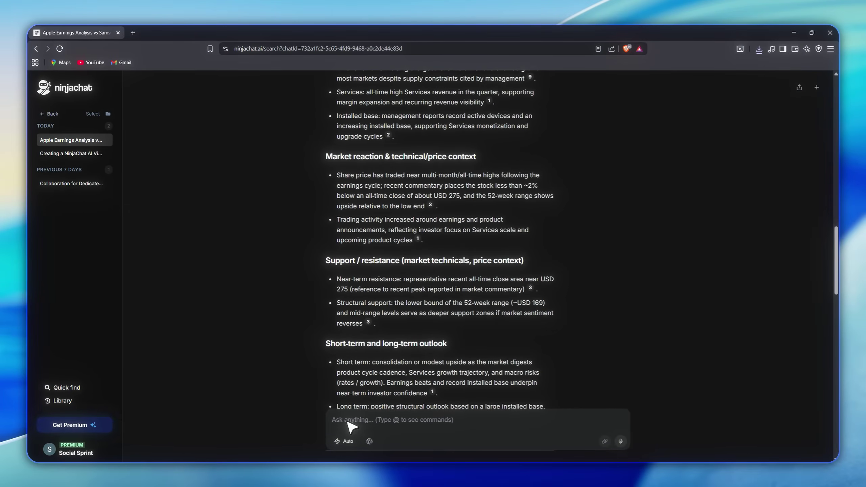
Open the Chat Playground and switch it to the four-panel 2x2 layout
left_click(51, 114)
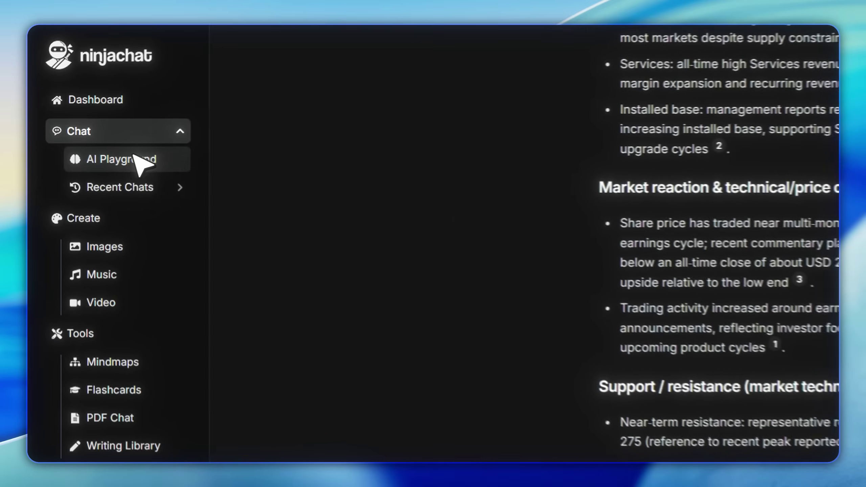
left_click(122, 155)
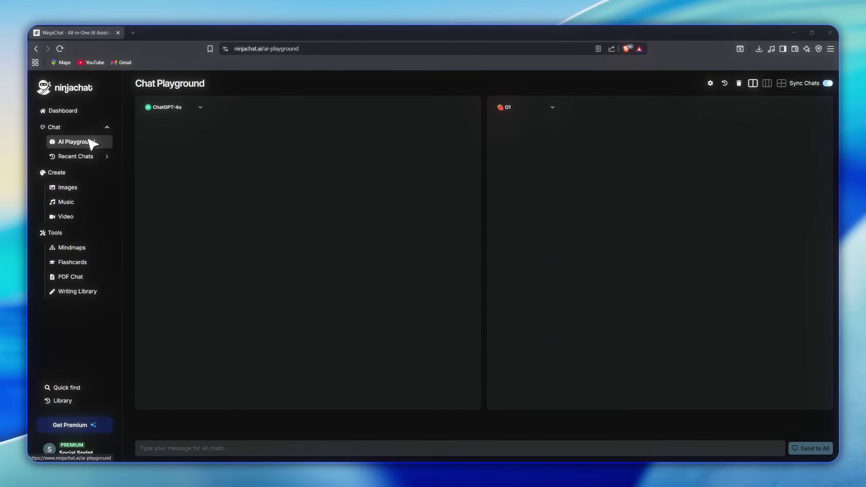
left_click(781, 84)
Set the panels to ChatGPT-4.1, Gemini 2.0 Flash, Claude 3.7 Sonnet and O1, then send the YouTube niche question to all
left_click(200, 109)
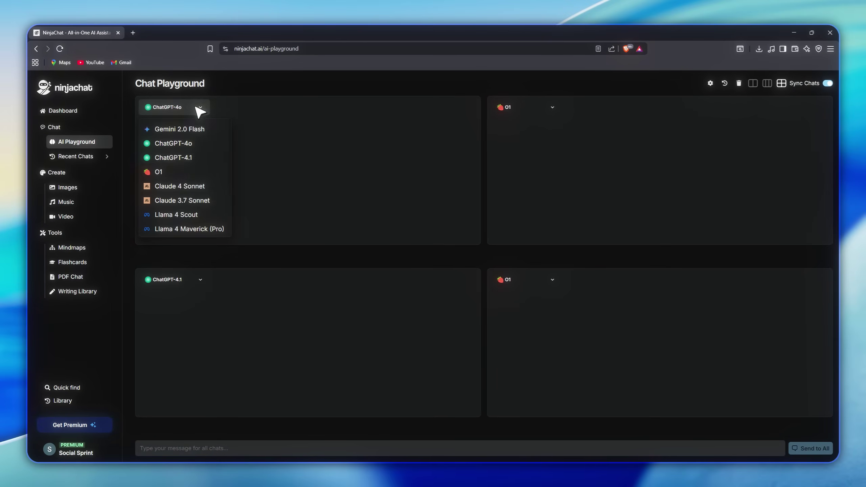
left_click(173, 157)
left_click(499, 108)
left_click(528, 130)
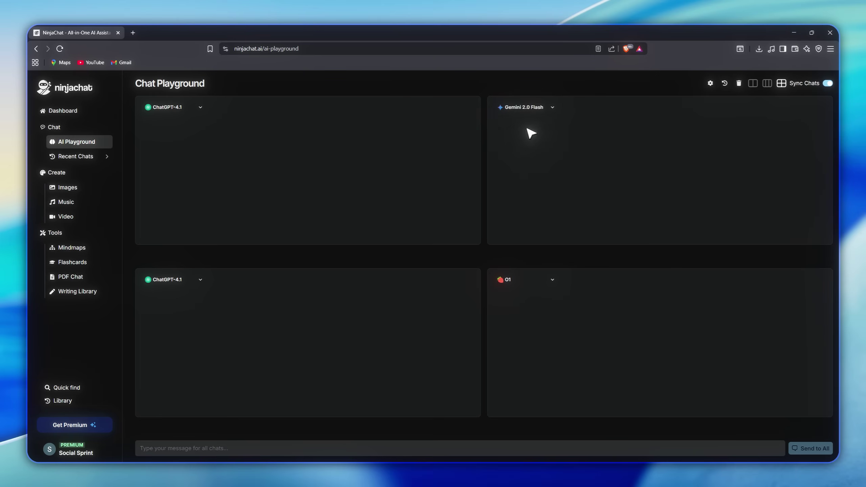
left_click(196, 283)
left_click(198, 373)
left_click(520, 281)
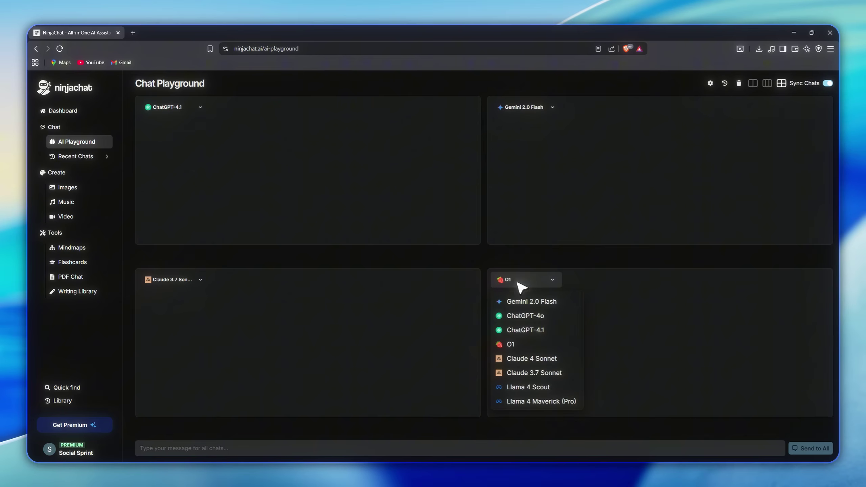
left_click(515, 345)
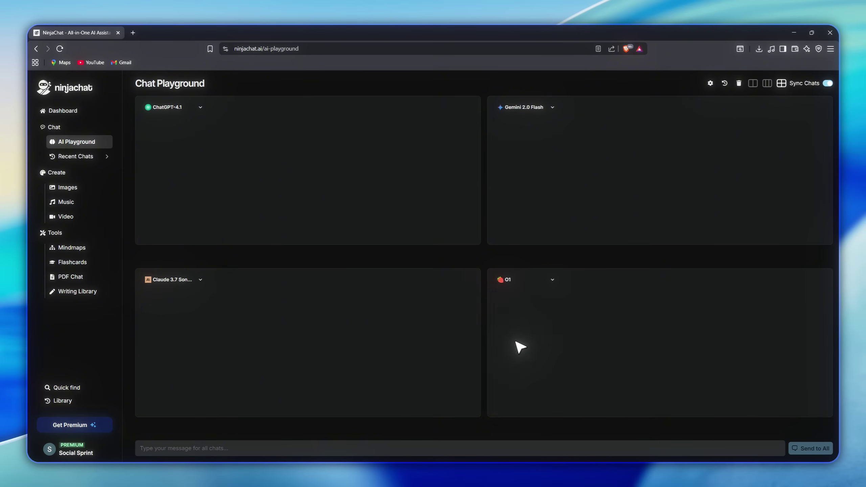
type("Give me the best niche to start a YouTube channel right now, just one best niche.")
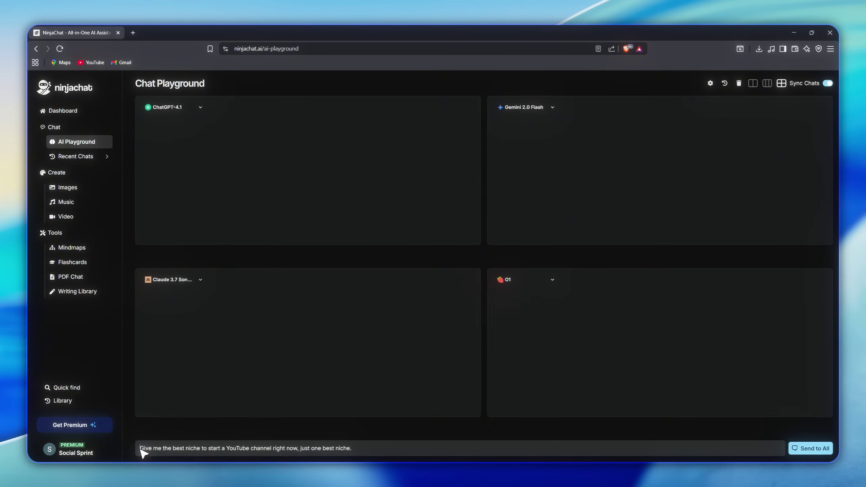
left_click(815, 449)
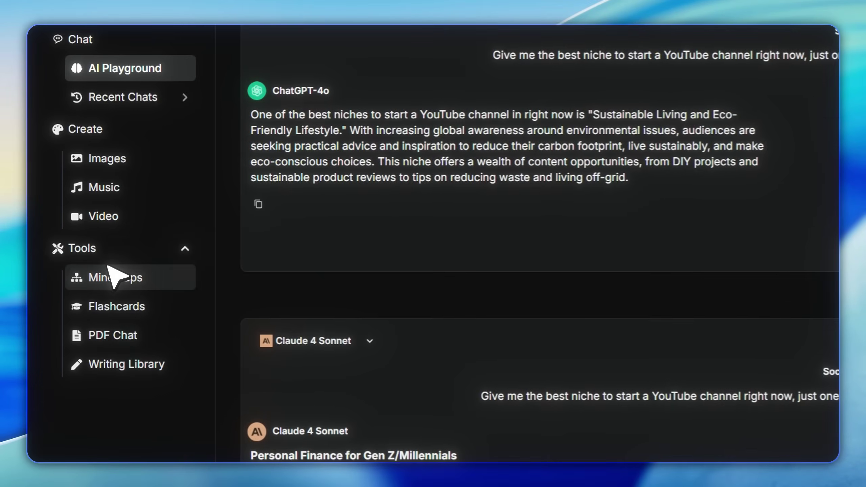
Open the Mindmaps tool from the sidebar's Tools section
left_click(152, 278)
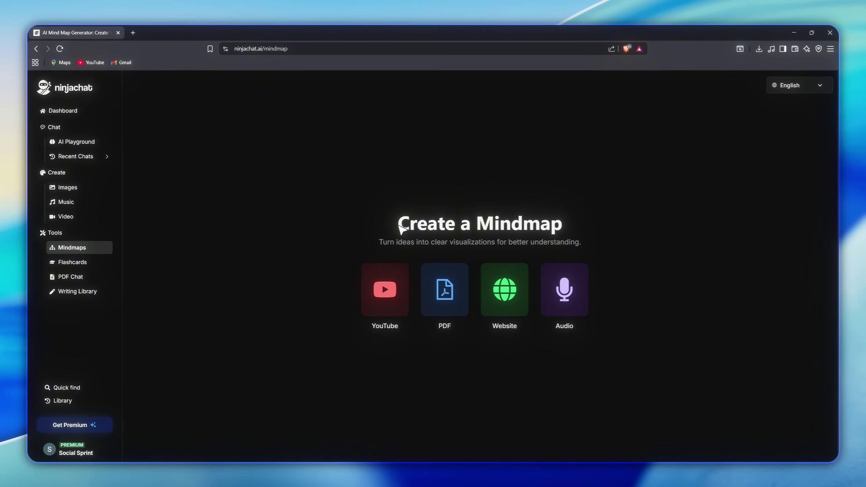
left_click_drag(399, 228, 572, 228)
left_click_drag(385, 246, 599, 250)
left_click(595, 249)
left_click(386, 289)
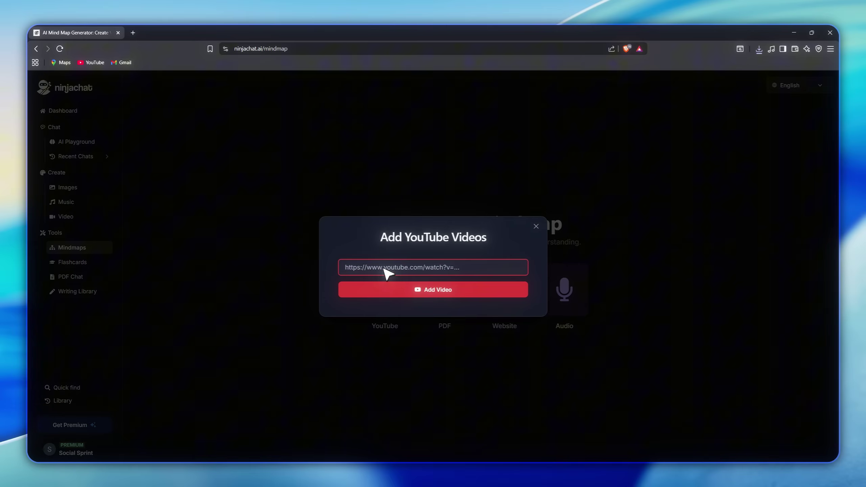
left_click(535, 229)
left_click(464, 285)
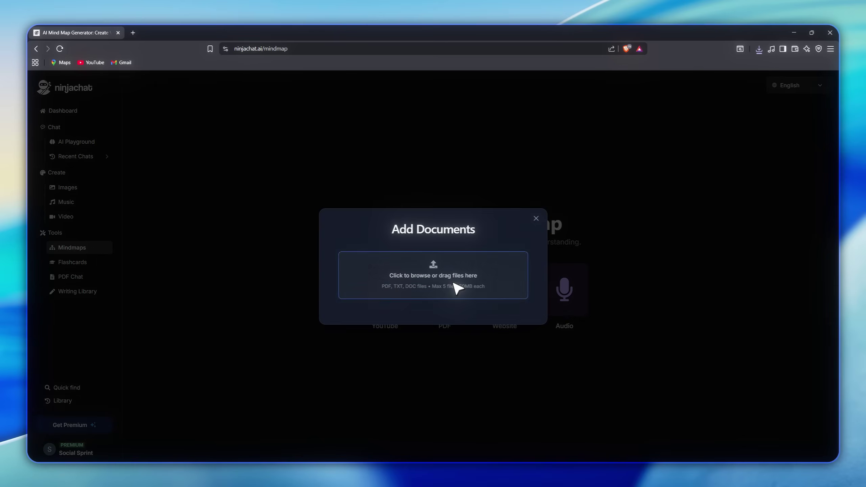
left_click(536, 229)
left_click(511, 292)
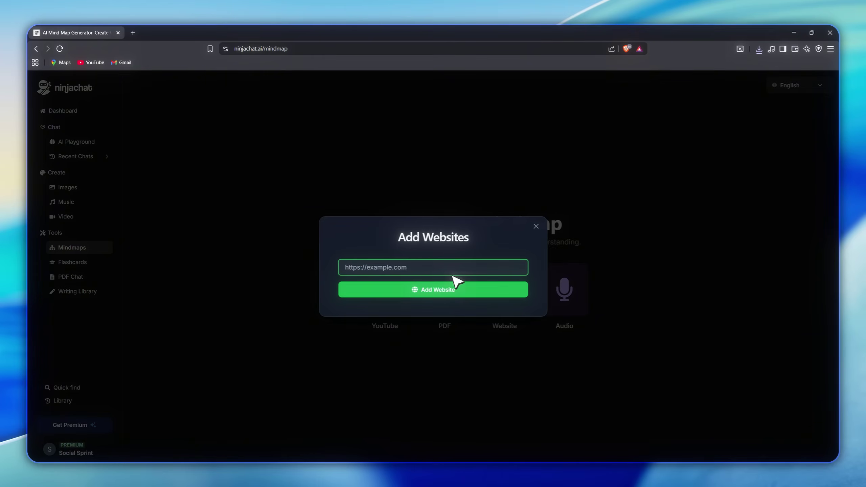
left_click(536, 227)
left_click(562, 288)
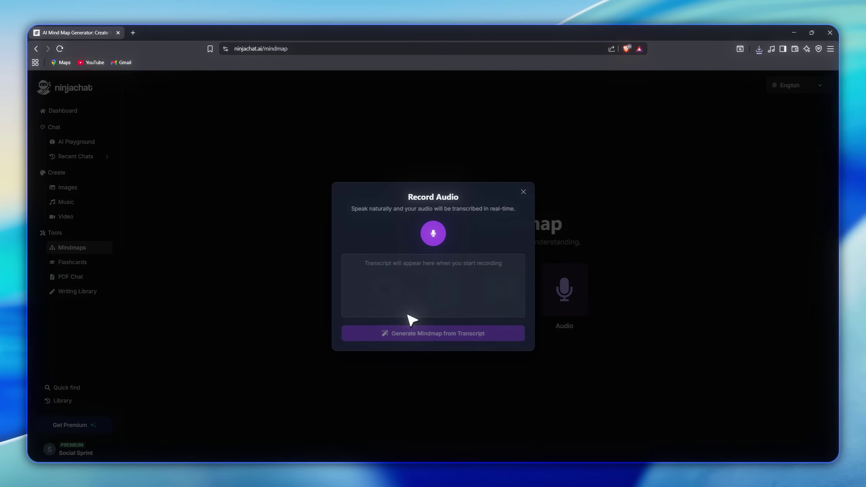
left_click(524, 193)
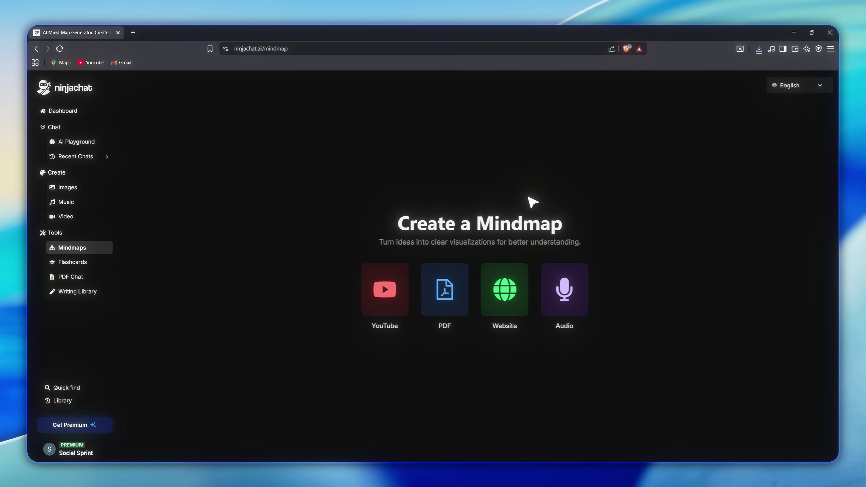
Generate a mindmap from the added YouTube video, then move on to Chat with PDF
left_click(383, 292)
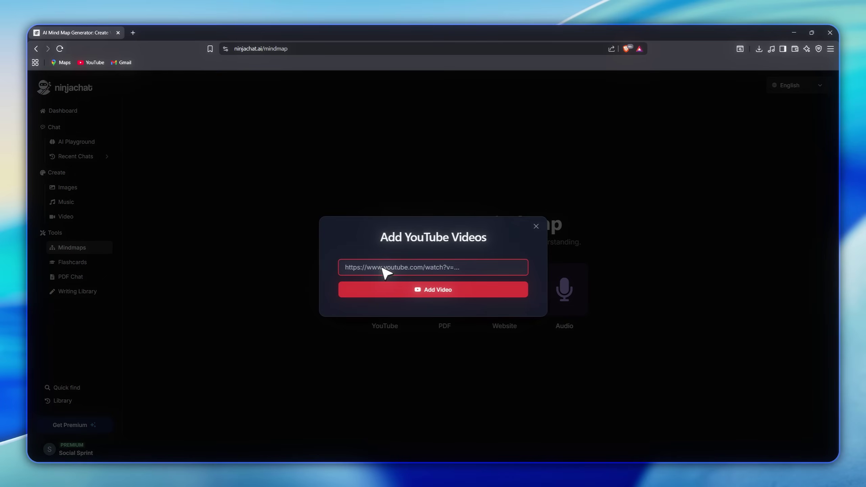
left_click(444, 289)
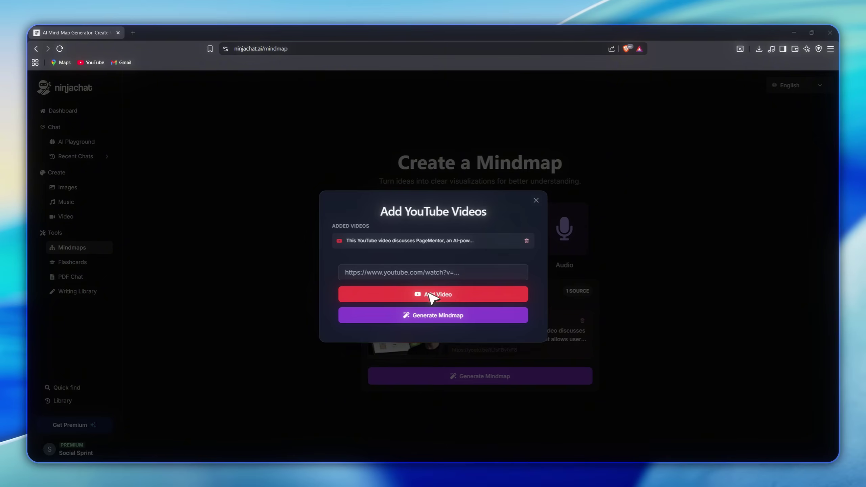
left_click(442, 317)
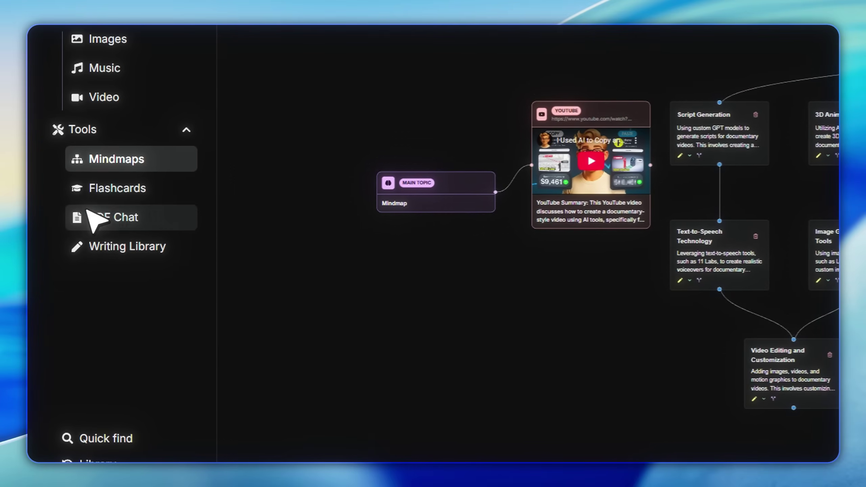
left_click(139, 215)
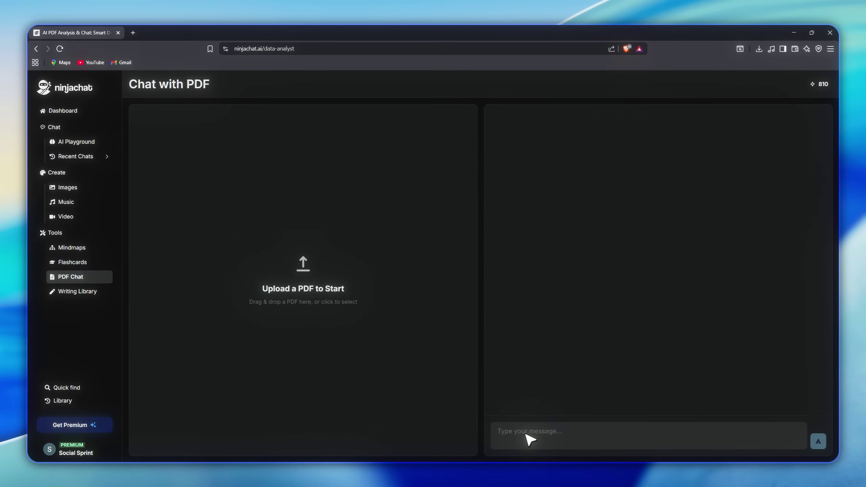
Open the AI Writing Tools Library from the sidebar
left_click(77, 294)
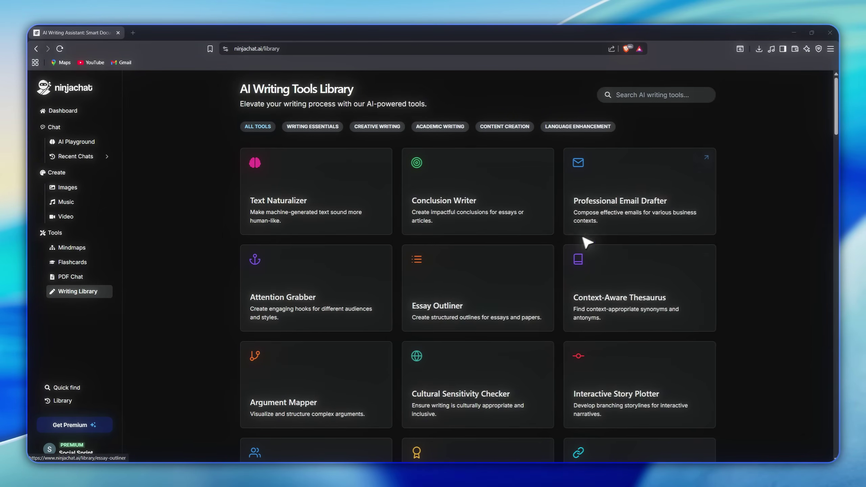
scroll(428, 292, "down", 4)
scroll(423, 301, "down", 3)
scroll(423, 301, "down", 3)
scroll(426, 304, "down", 3)
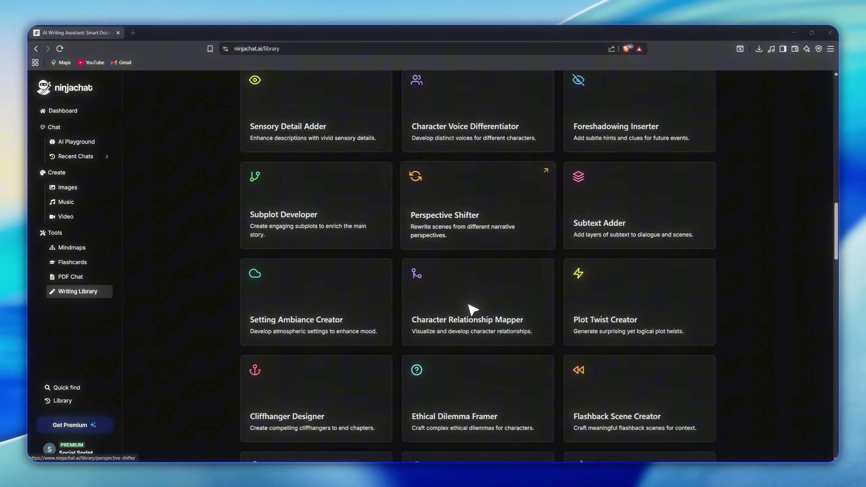
scroll(460, 307, "down", 2)
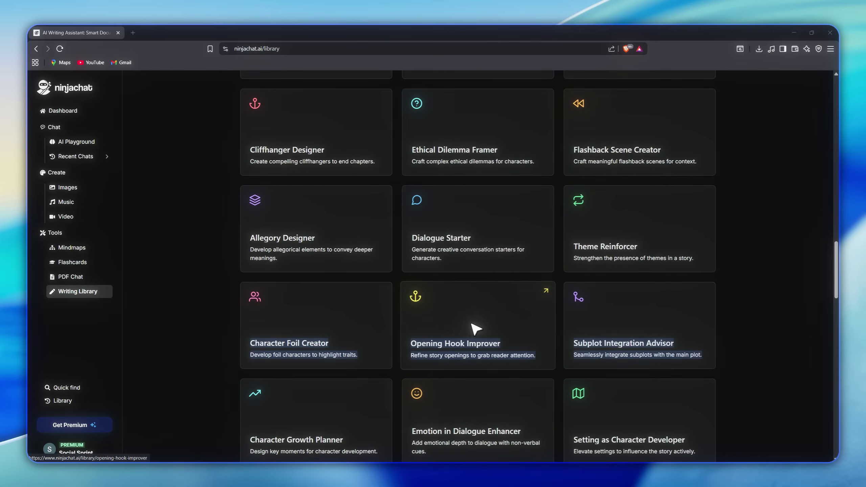
scroll(474, 330, "down", 1)
scroll(441, 309, "down", 1)
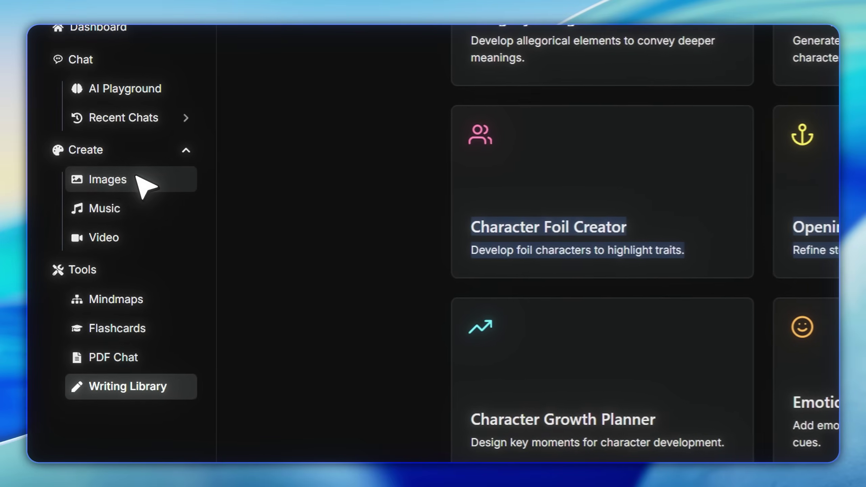
Review the image model, color palette and aspect ratio, keeping Flux Pro Ultra and landscape
left_click(73, 187)
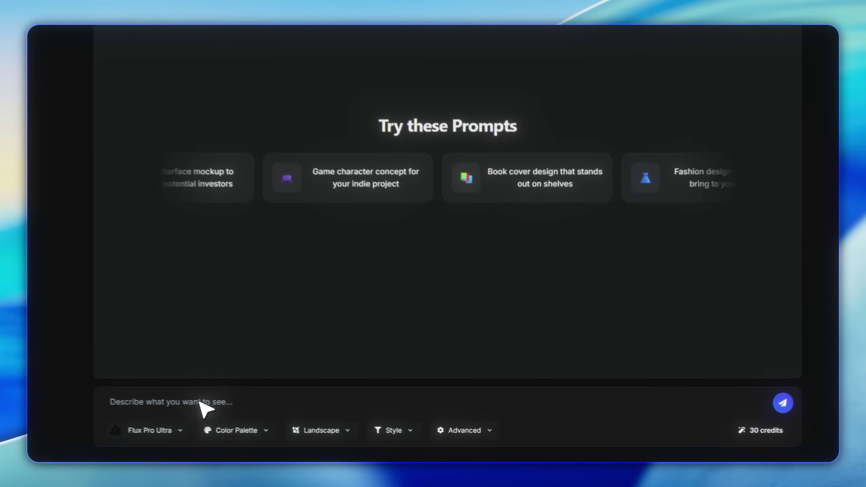
left_click(169, 430)
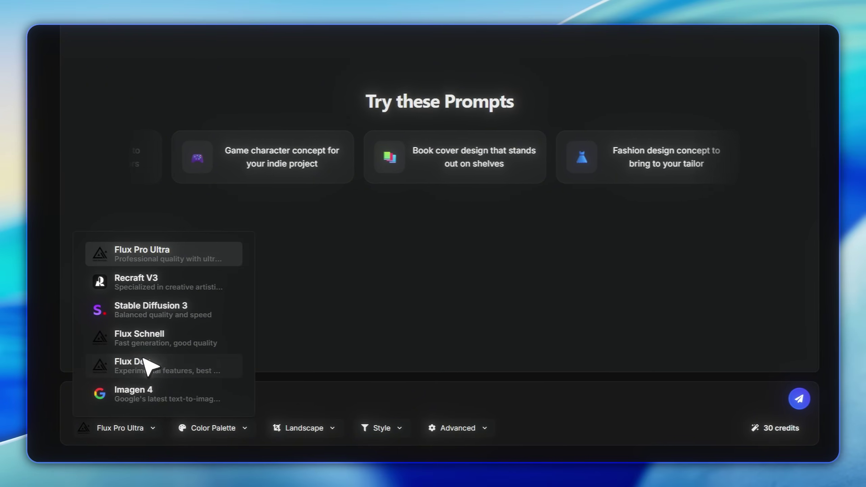
left_click(175, 258)
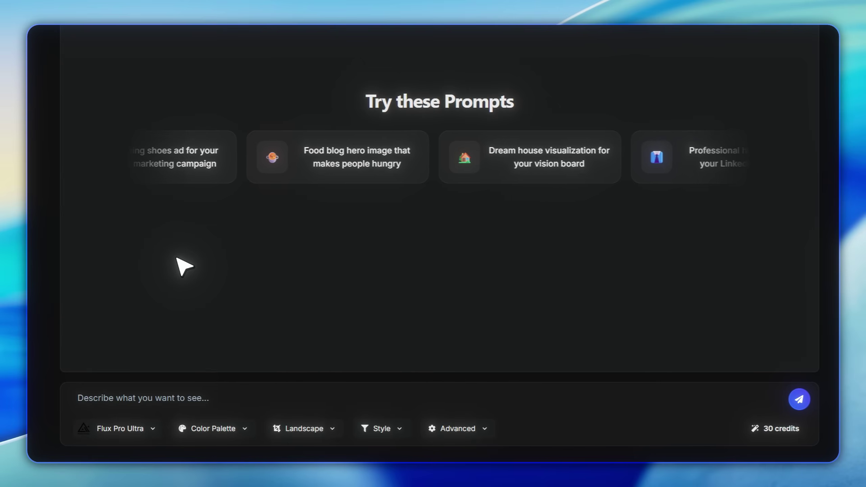
left_click(215, 424)
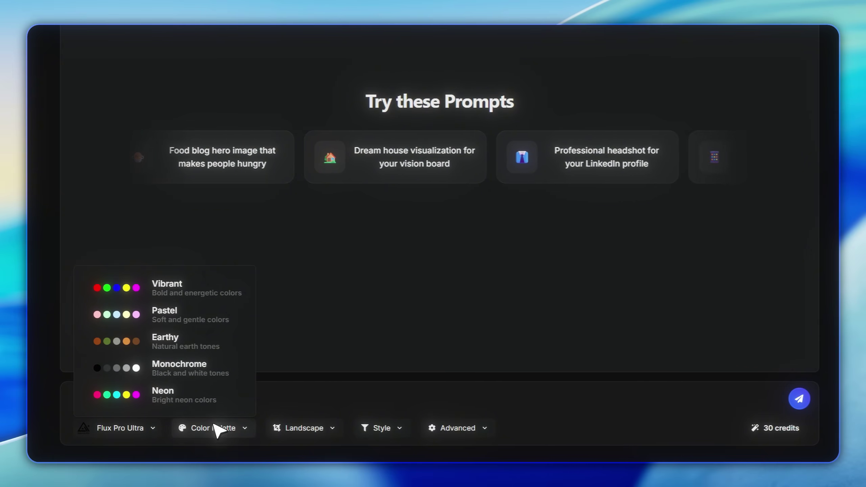
left_click(230, 428)
left_click(283, 427)
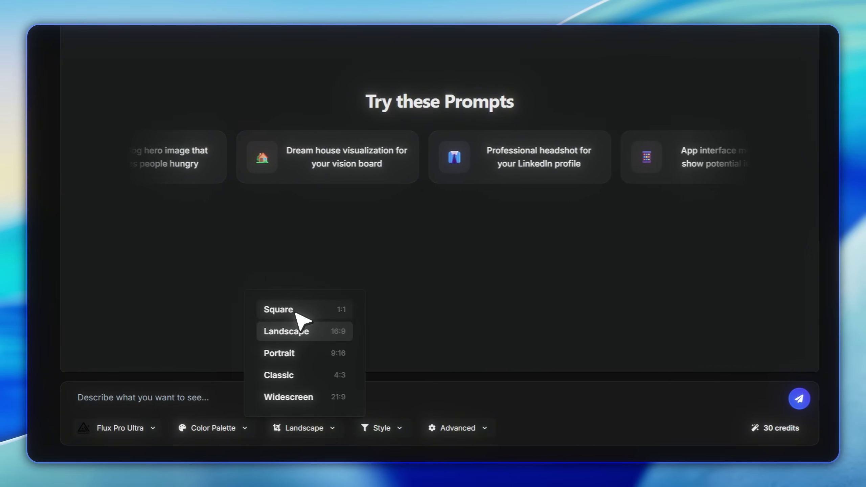
left_click(325, 341)
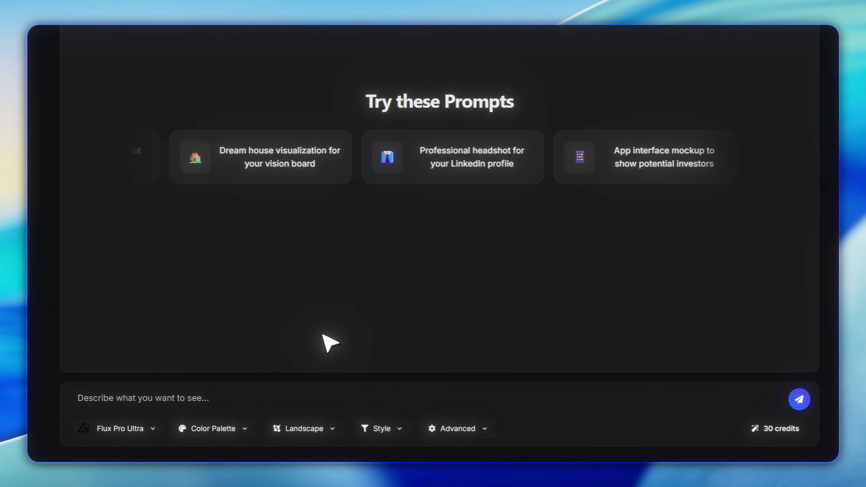
Set the image style to Photorealistic and leave the Advanced settings unchanged
left_click(382, 427)
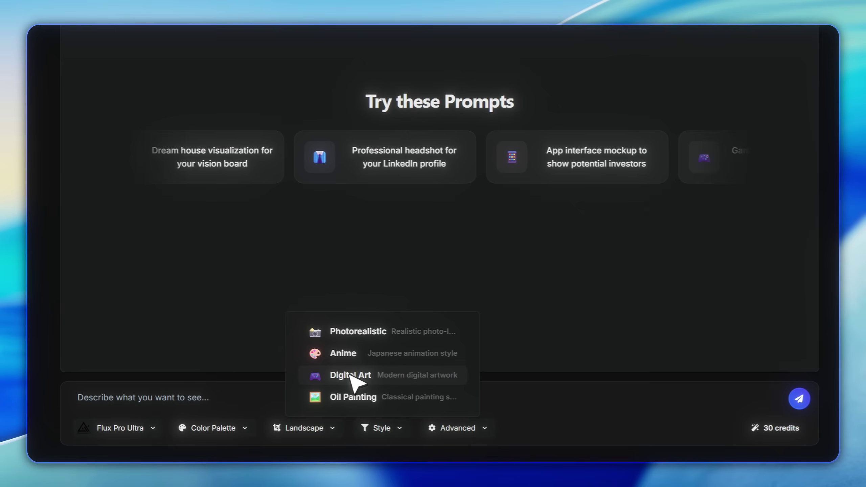
left_click(420, 333)
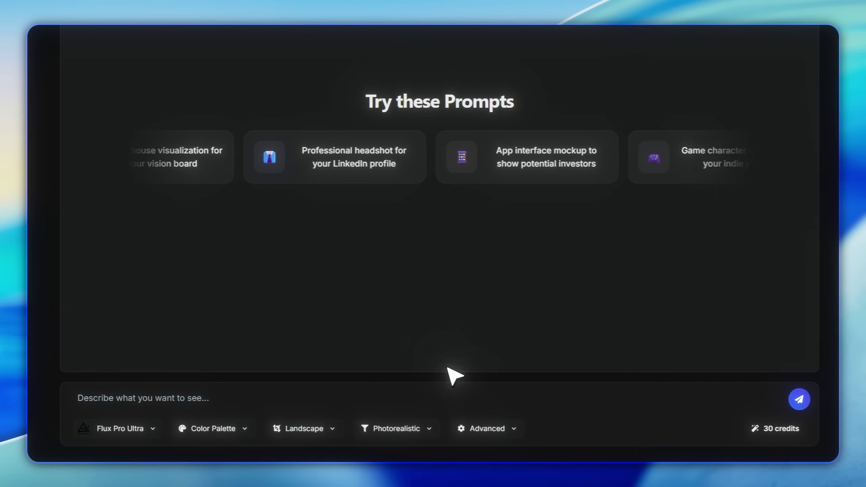
left_click(501, 428)
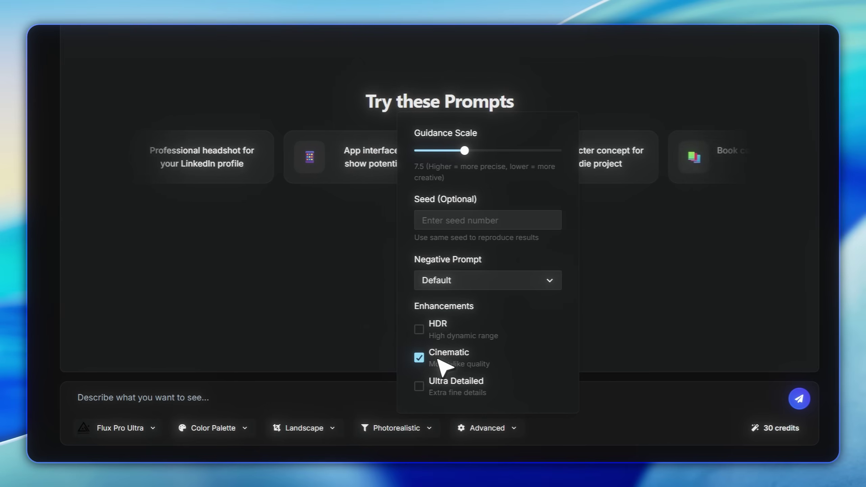
left_click(598, 403)
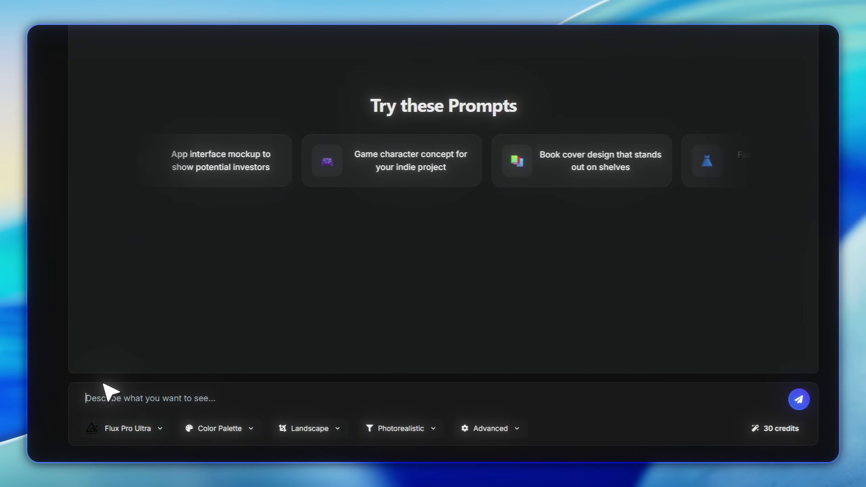
type("a professional photographer capturing an image of a snowy white cheetah in a frozen forest environment, in an ultra-realistic National Geographic style.")
Submit the snowy white cheetah photography prompt to generate the image
left_click_drag(85, 398, 177, 405)
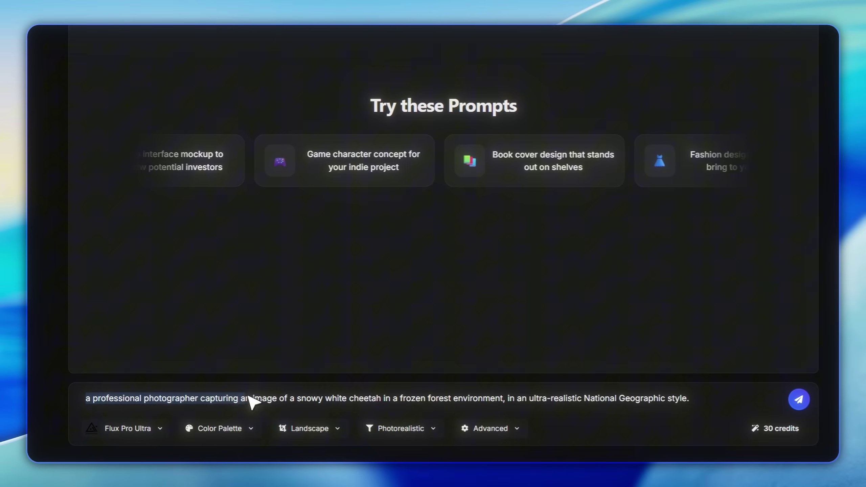
left_click_drag(324, 405, 688, 406)
left_click(691, 405)
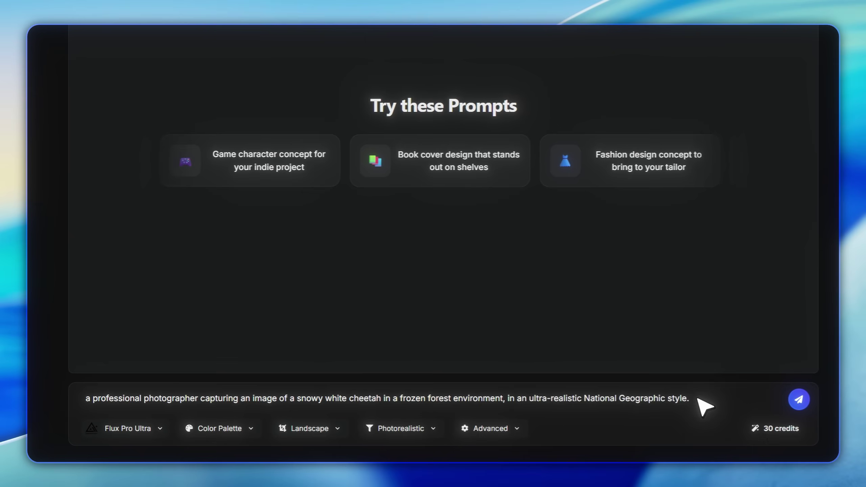
left_click(799, 399)
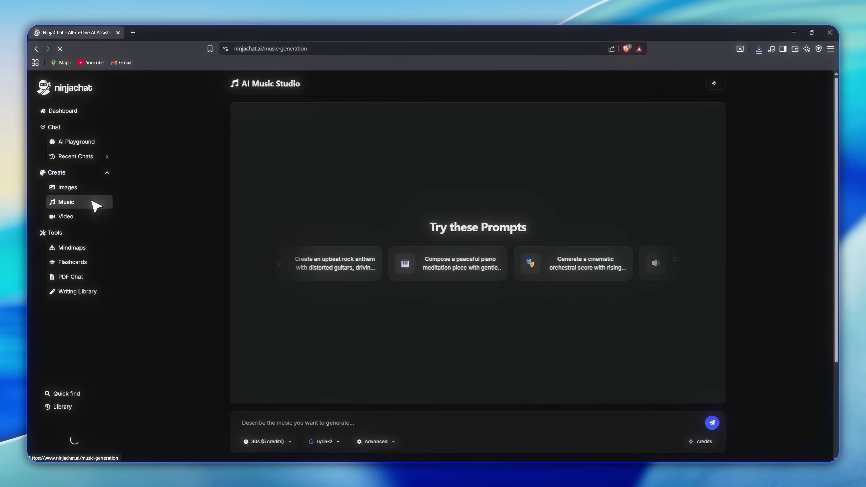
Generate a 60-second energetic motivational pop track with Lyria-2, then move to video generation
left_click(265, 422)
type("Energetic motivational pop track with upbeat rhythm, bright guitars, punchy drums, modern synths, and a positive inspiring vibe. No vocals. Clean, uplifting melody suitable for YouTube videos, productivity, and success themes. Tempo: 120–130 BPM")
left_click(275, 442)
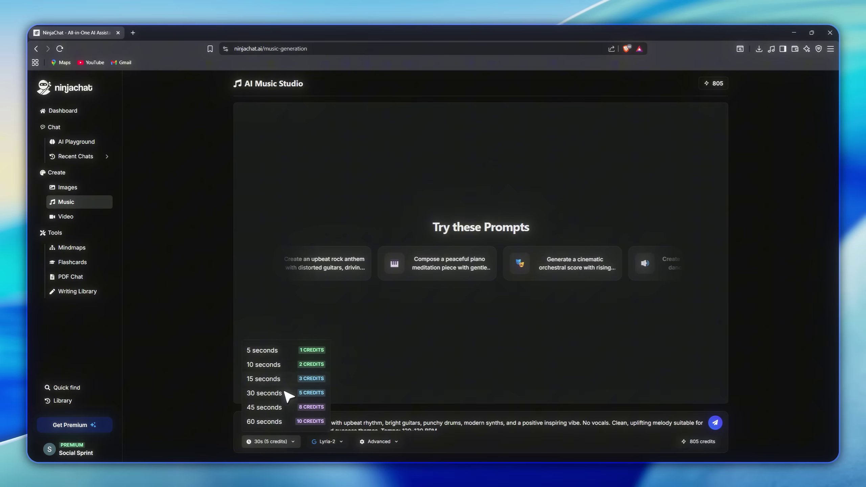
left_click(300, 422)
left_click(329, 442)
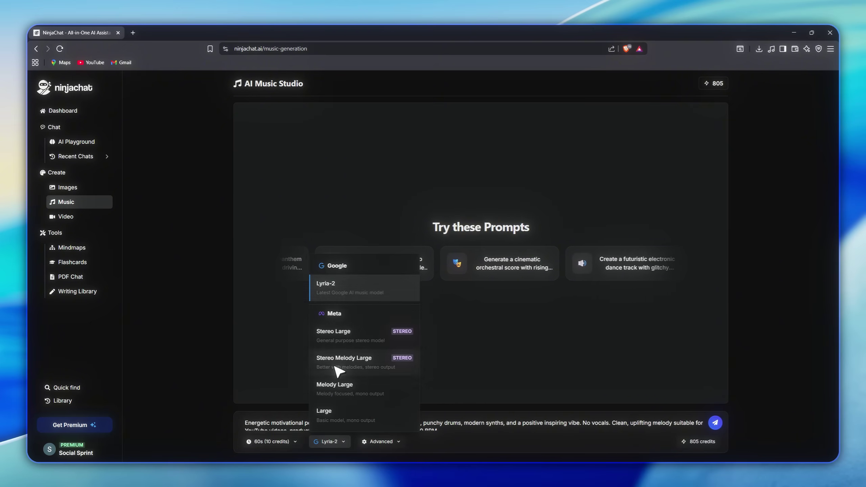
left_click(335, 291)
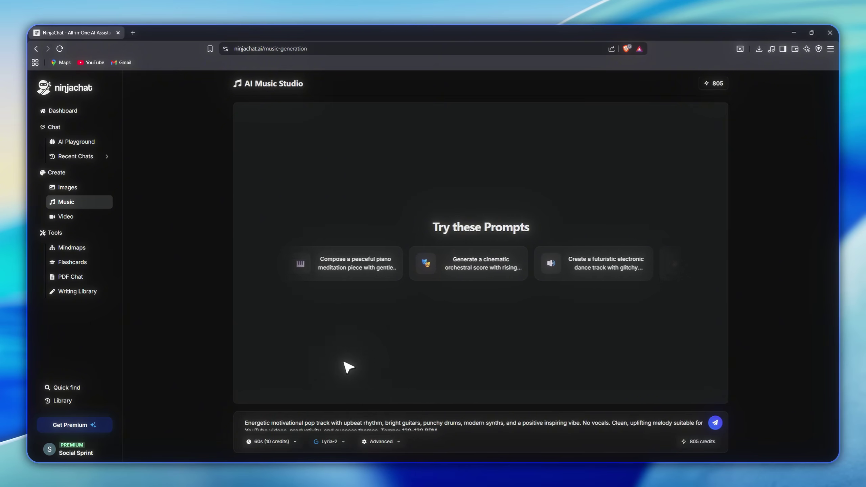
left_click(715, 422)
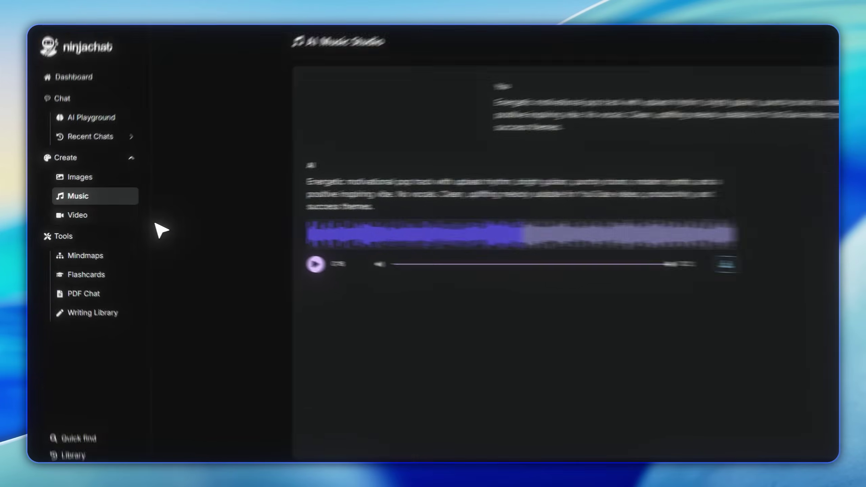
left_click(138, 211)
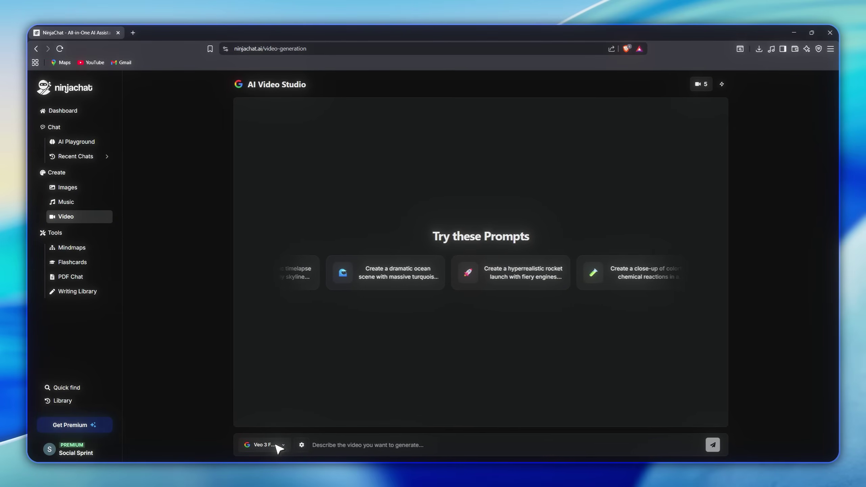
Keep Google Veo 3 Fast and set the video duration to 8 seconds
left_click(267, 445)
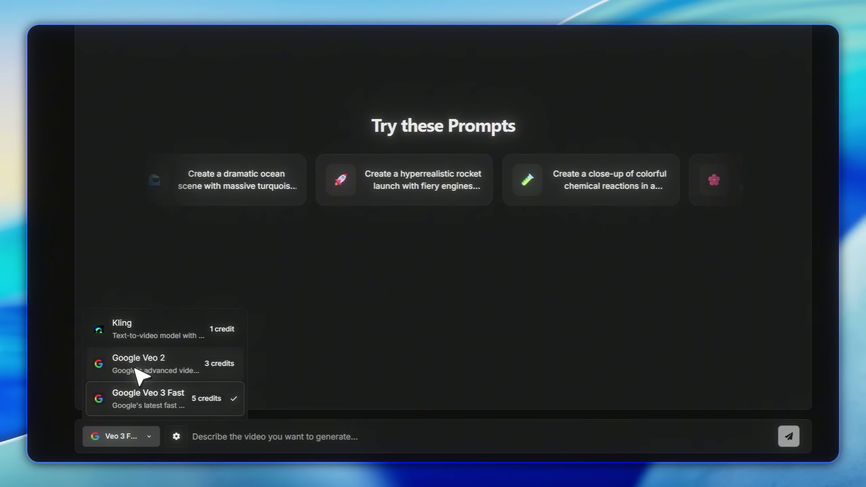
left_click(142, 403)
left_click(177, 437)
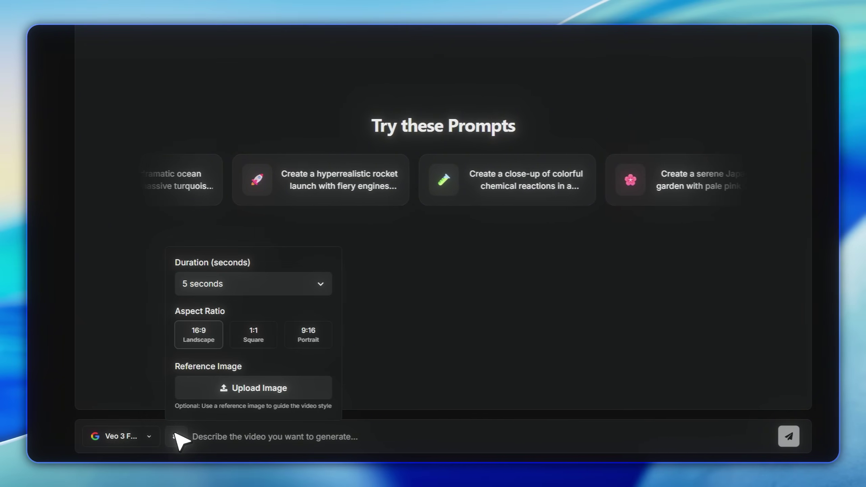
left_click(232, 286)
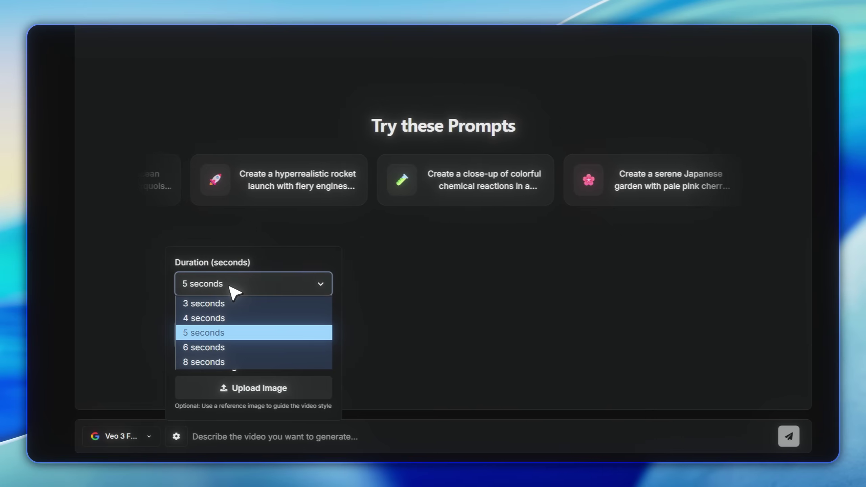
left_click(206, 362)
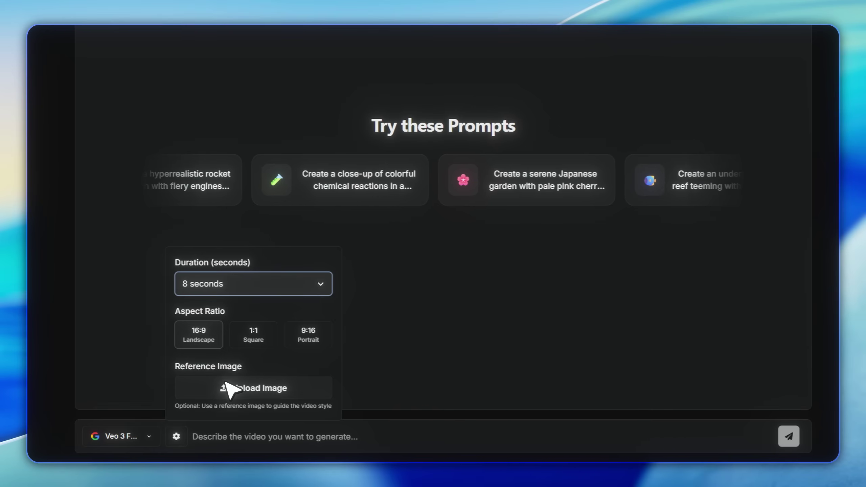
left_click(207, 440)
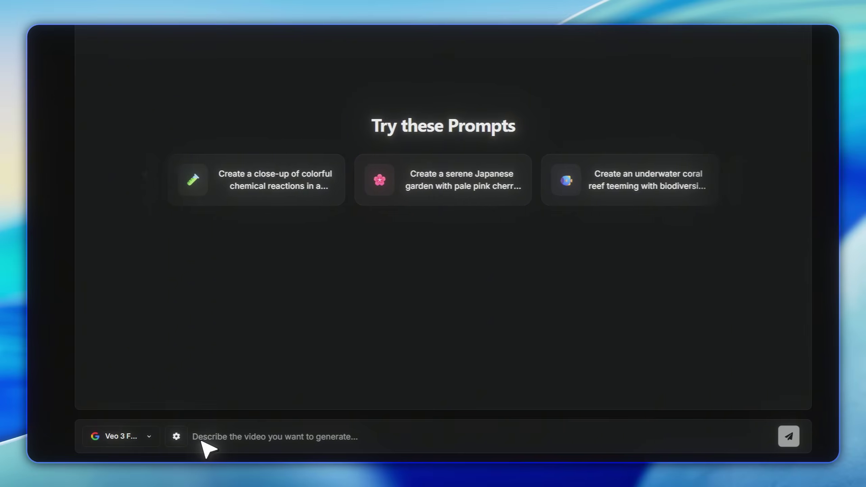
Paste the masked-figure horror scene prompt and start generating the video
type("A frightened teenage girl standing in a dimly lit old house, looking over her shoulder with a scared expression. Behind her, at a distance, a mysterious figure wearing a plain mask stands in shadow, holding a hammer loosely at his side. The scene is suspenseful, eerie, and dramatic, with soft moonlight entering through a window, dust in the air, and a dark, tense atmosphere. Hyper-realistic style, 1280×720, horror mood without graphic violence.")
key("ctrl+a")
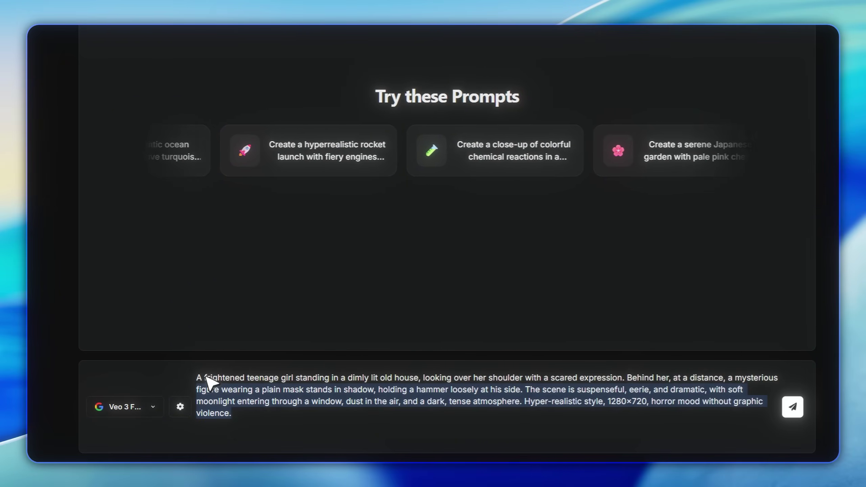
left_click(246, 415)
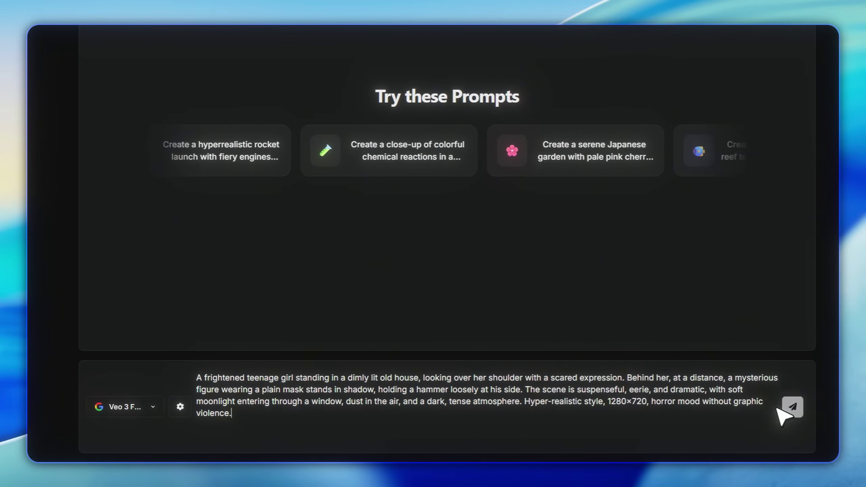
left_click(790, 406)
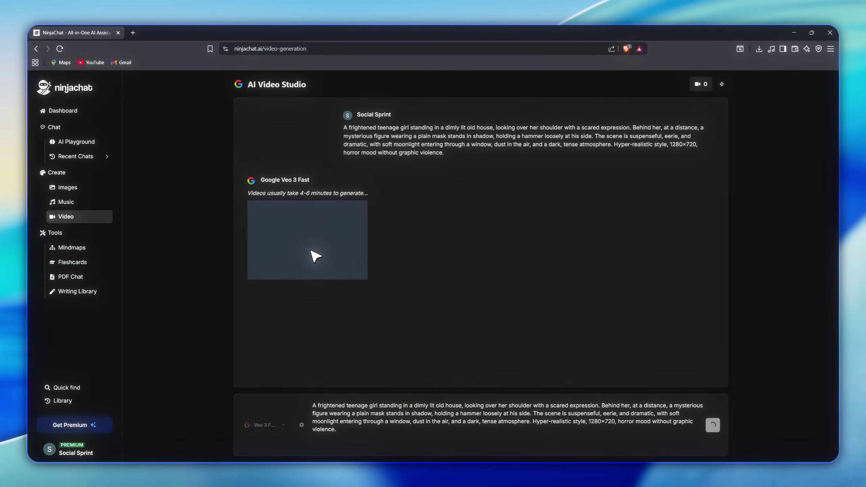